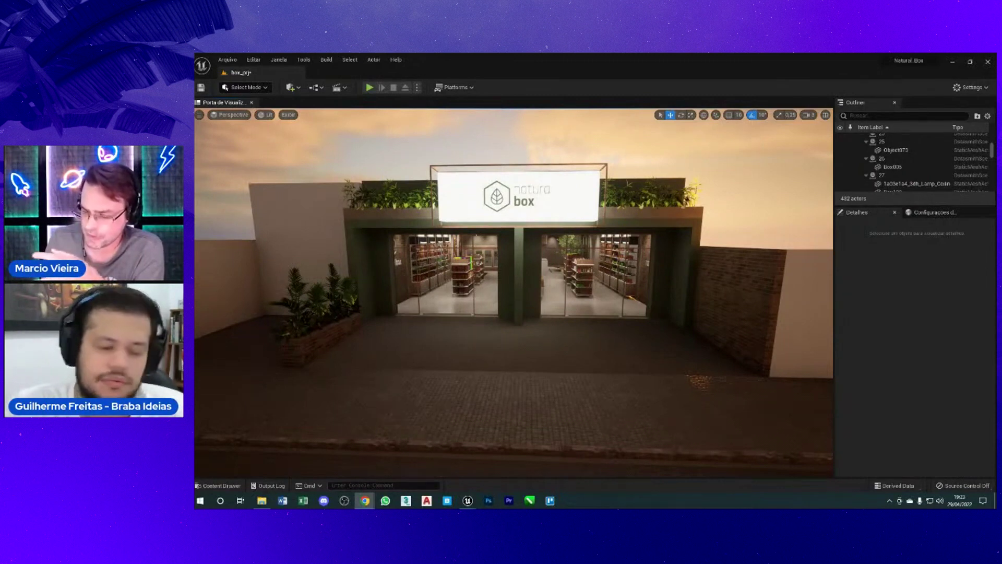
Step: Look through the Editar and Arquivo menus without choosing any command
left_click(253, 60)
mouse_move(229, 60)
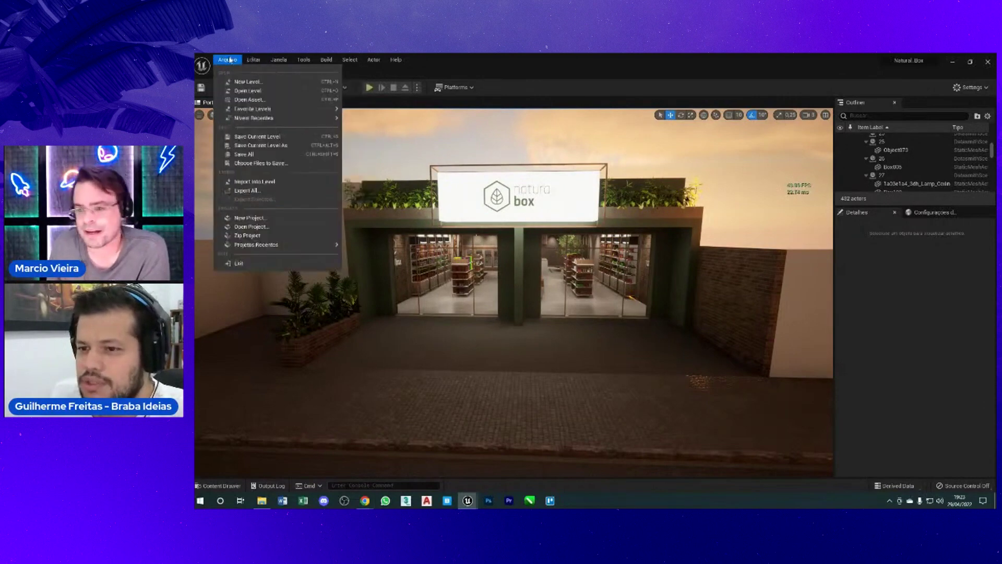
left_click(532, 59)
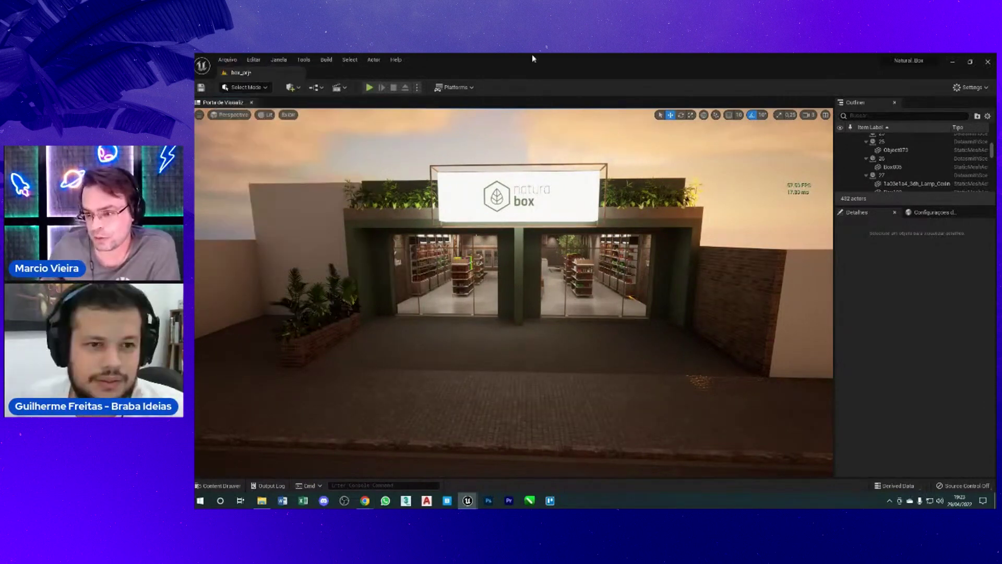
Step: Fly the camera up to the storefront's right side, check Task Manager, then start a play preview
right_click_drag(522, 209, 501, 199)
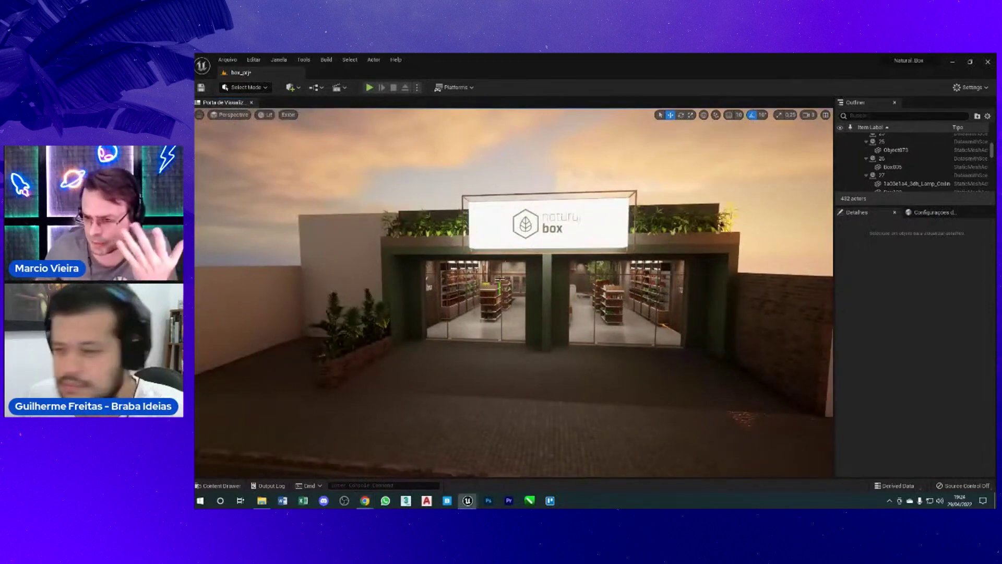
right_click_drag(500, 285, 500, 271)
right_click(673, 500)
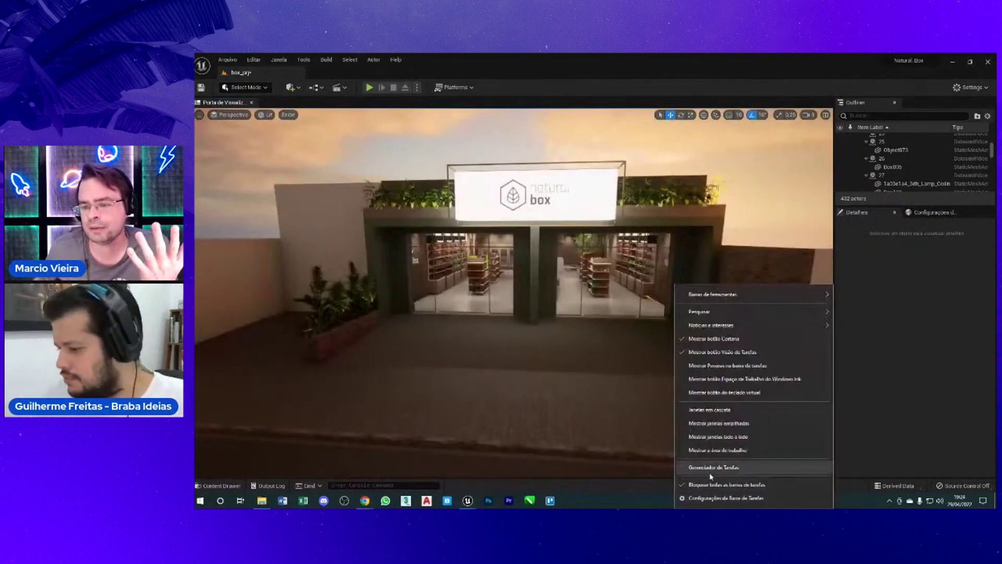
left_click(695, 465)
key("alt+Tab")
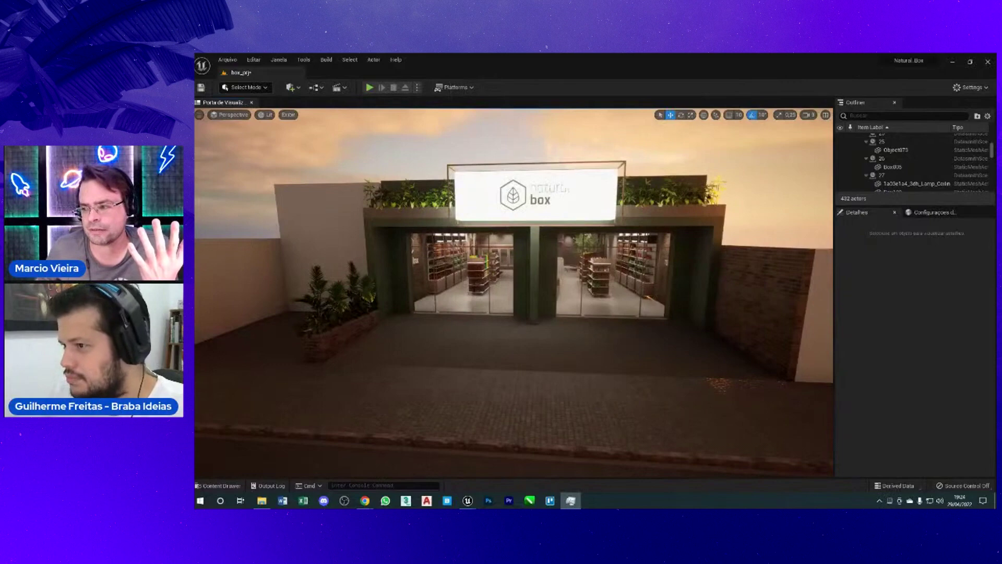
right_click_drag(563, 261, 576, 263)
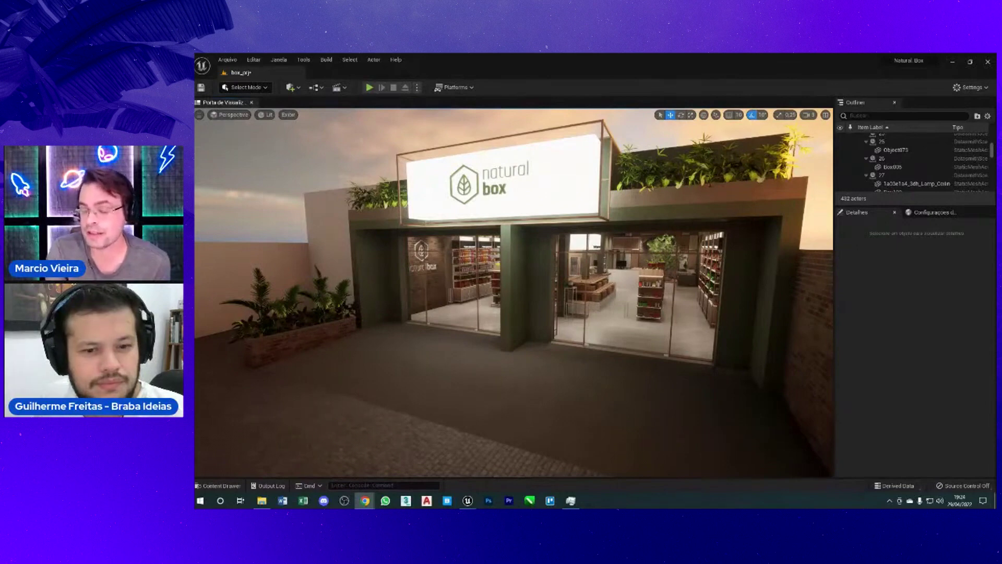
left_click(889, 501)
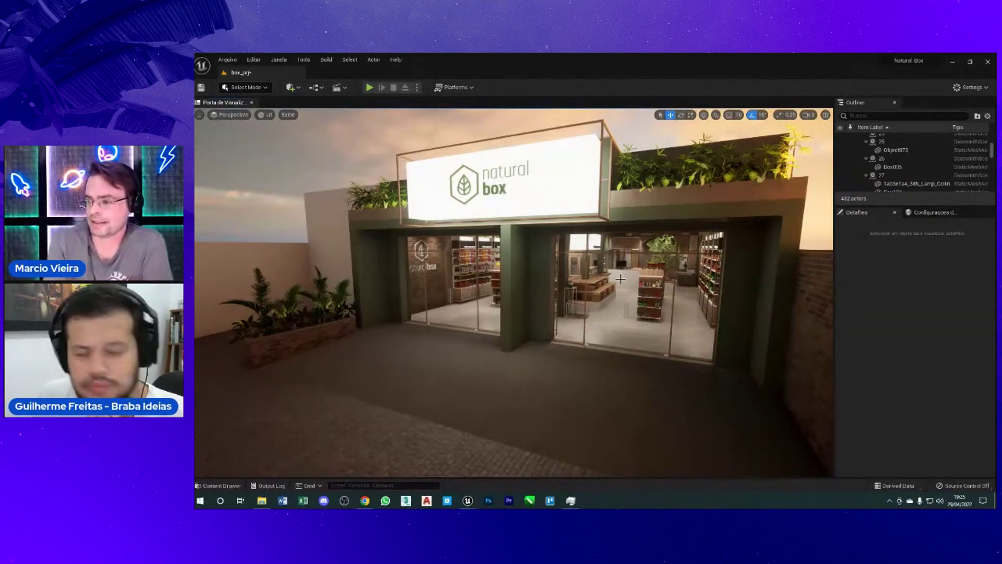
key("alt+p")
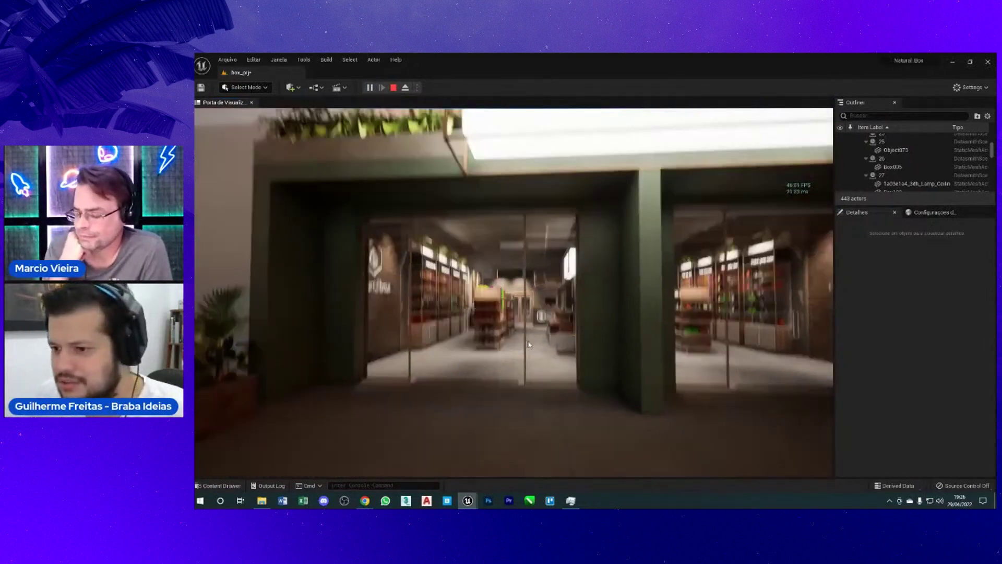
Step: Walk toward the store doorway in play mode, turn along the storefront, back off, then stop playing
key("w")
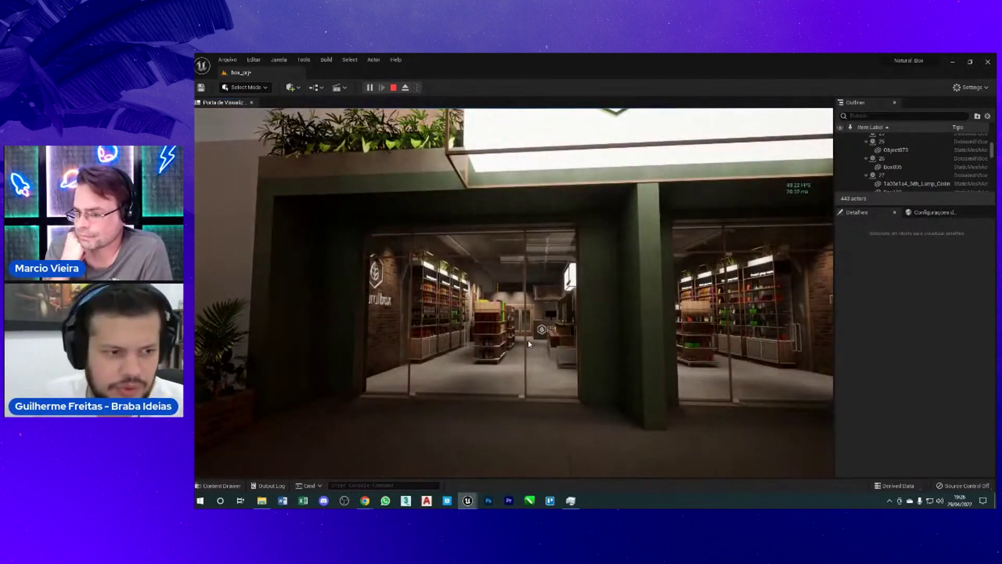
key("w")
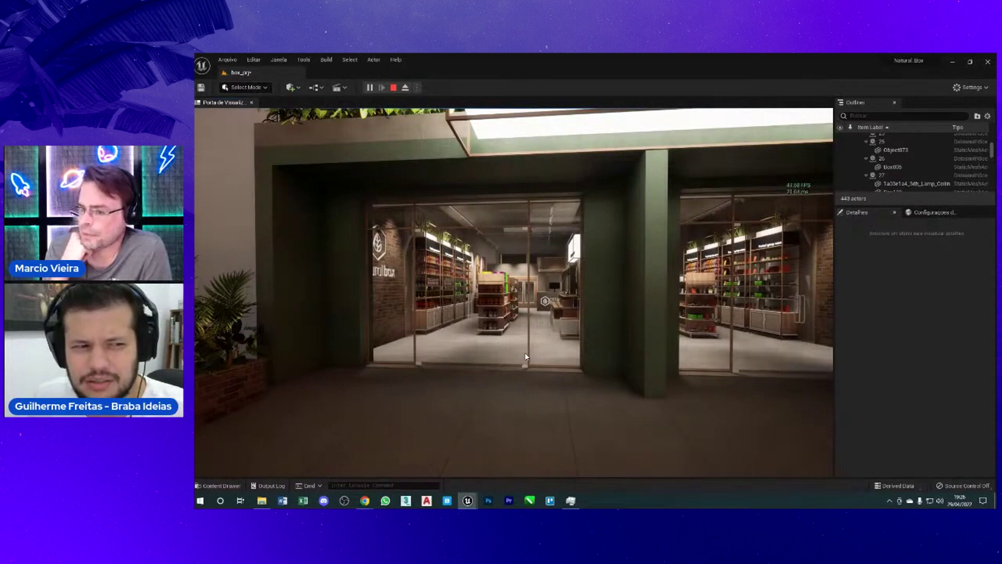
mouse_move(525, 352)
left_mouse_down()
mouse_move(554, 353)
mouse_move(651, 294)
mouse_move(753, 353)
mouse_move(642, 316)
mouse_move(826, 347)
mouse_move(831, 368)
mouse_move(229, 363)
left_mouse_up()
key("s")
key("s")
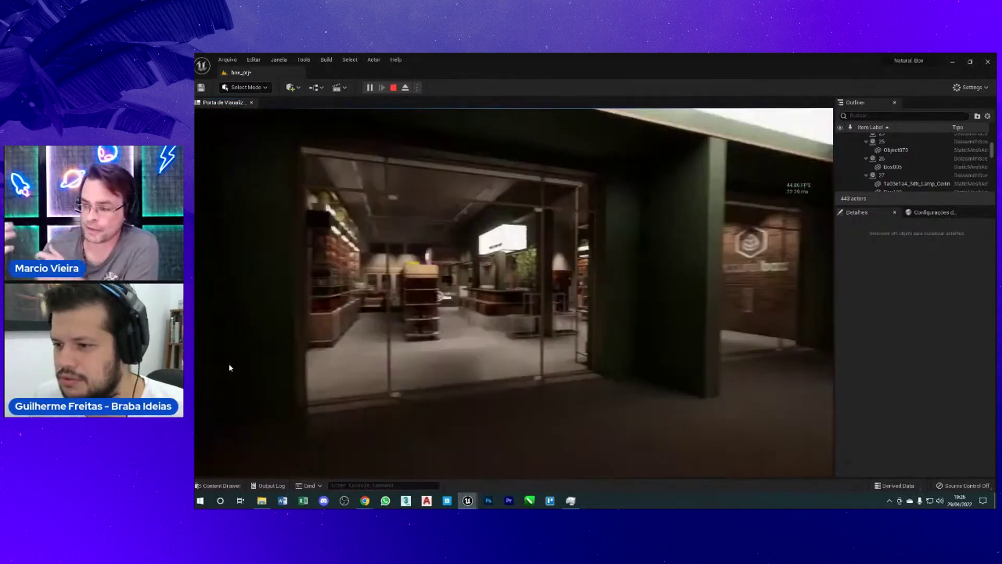
key("Escape")
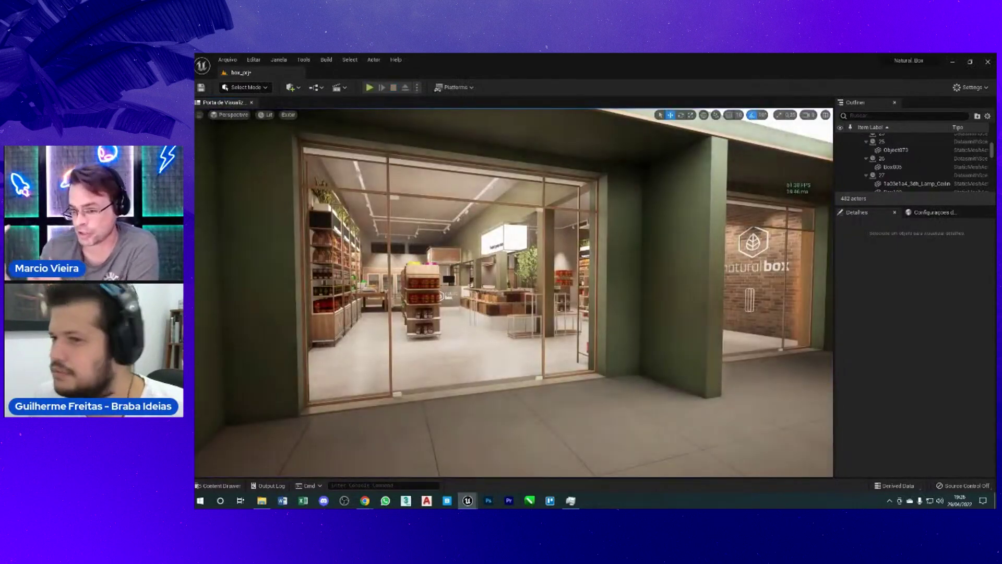
Step: Place a PostProcessVolume from the Quick Add menu's Volumes list
left_click(294, 87)
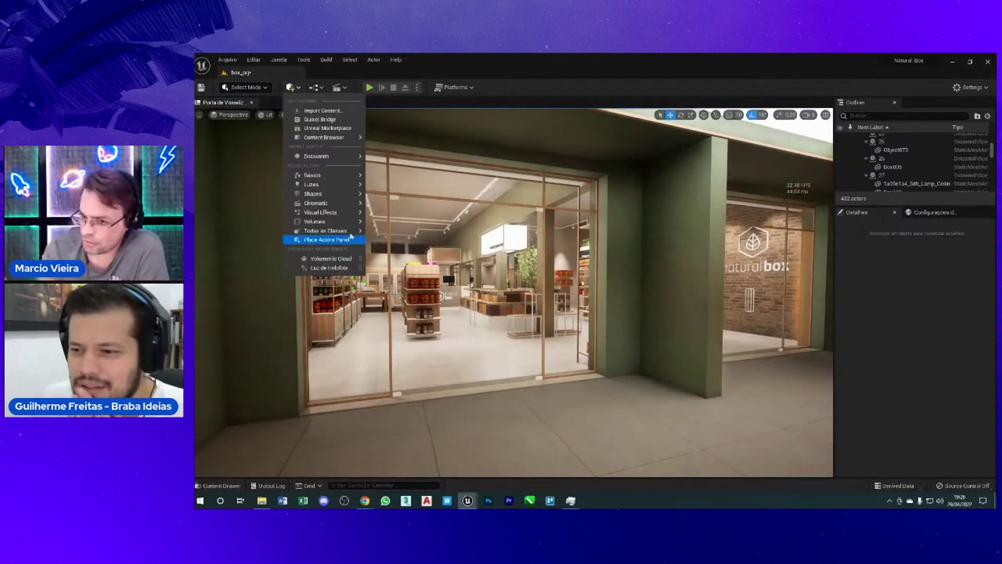
mouse_move(335, 171)
mouse_move(319, 221)
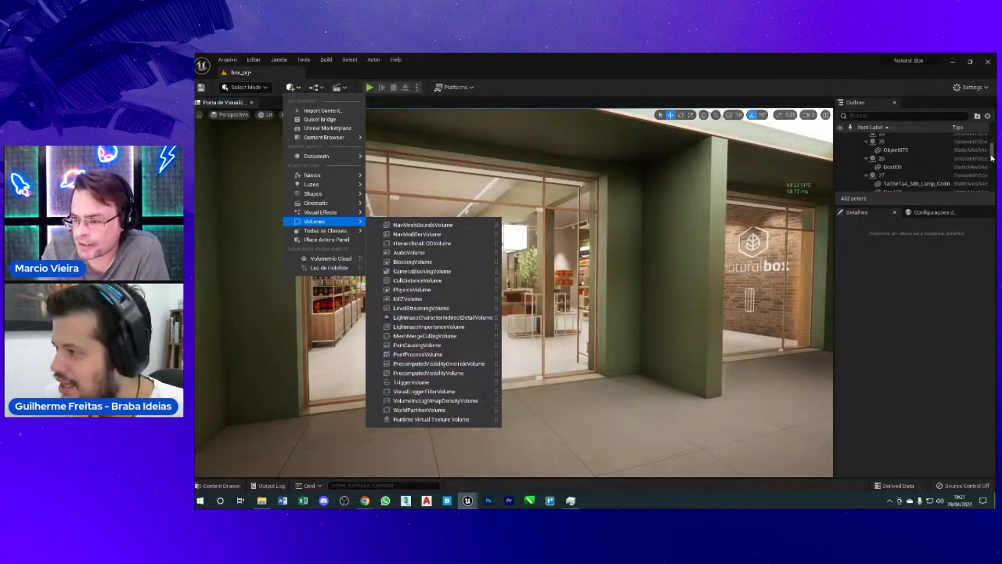
left_click(418, 354)
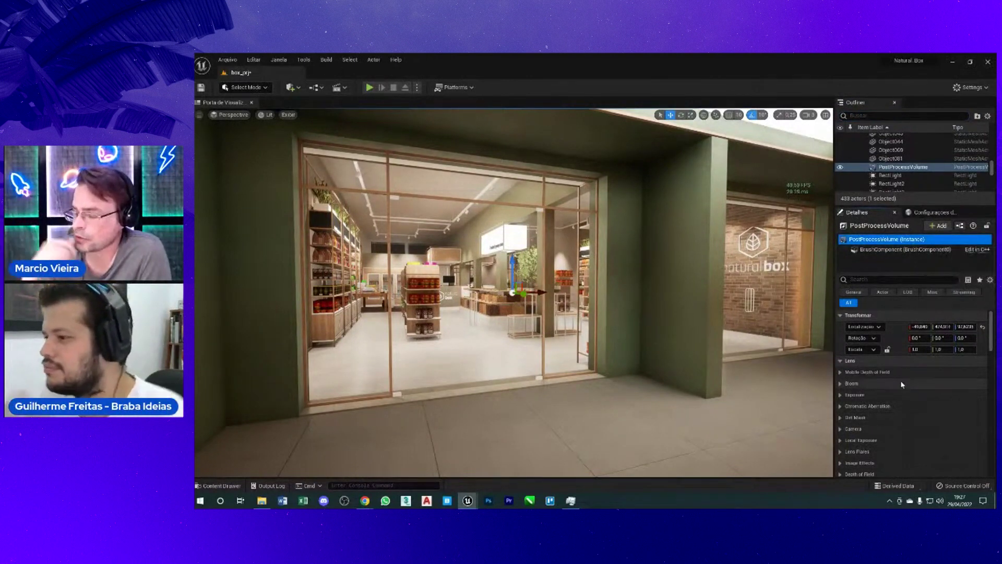
Step: Enable Infinite Extent (Unbound) on the Post Process Volume
scroll(901, 385, "down", 5)
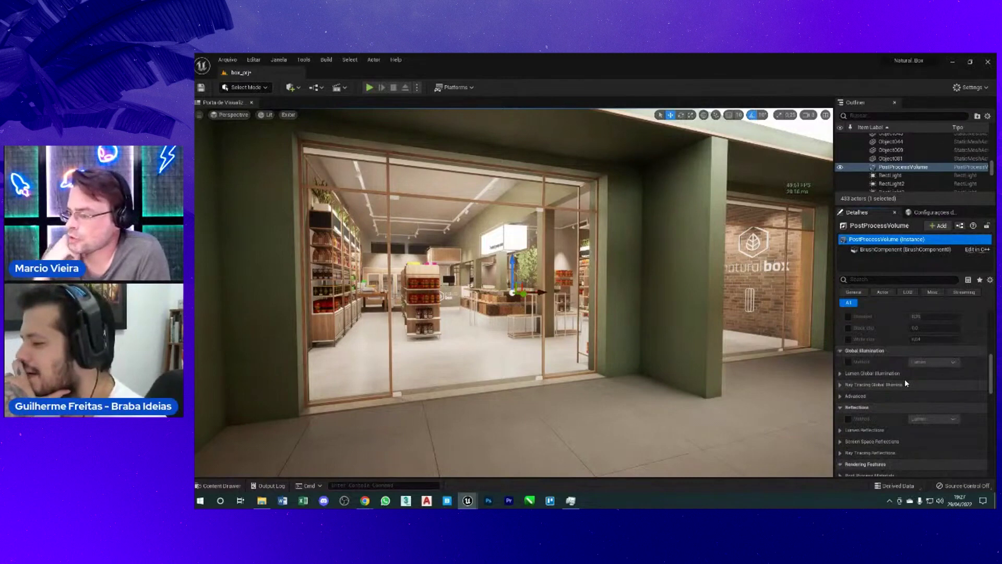
scroll(904, 379, "down", 5)
scroll(902, 379, "down", 5)
scroll(900, 378, "down", 5)
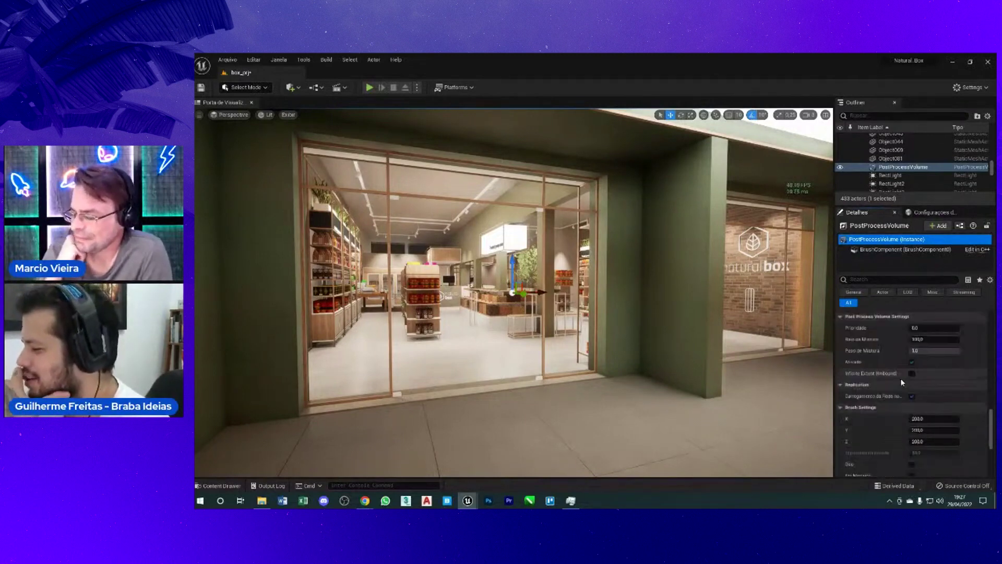
scroll(900, 378, "down", 1)
left_click(912, 360)
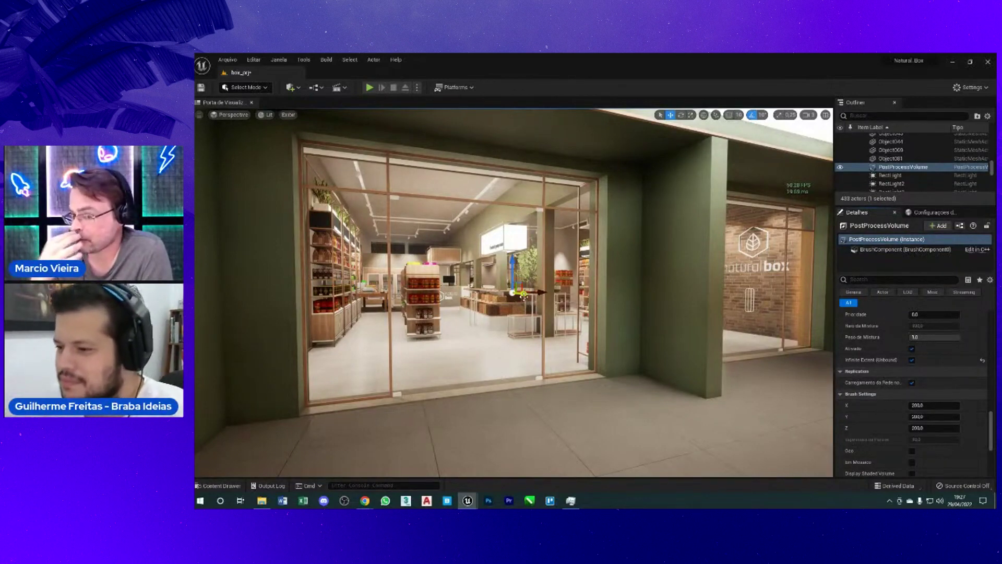
Step: Drag the volume toward the storefront's right wall and view it from the right side
left_click_drag(523, 295, 818, 322)
right_click_drag(582, 356, 686, 355)
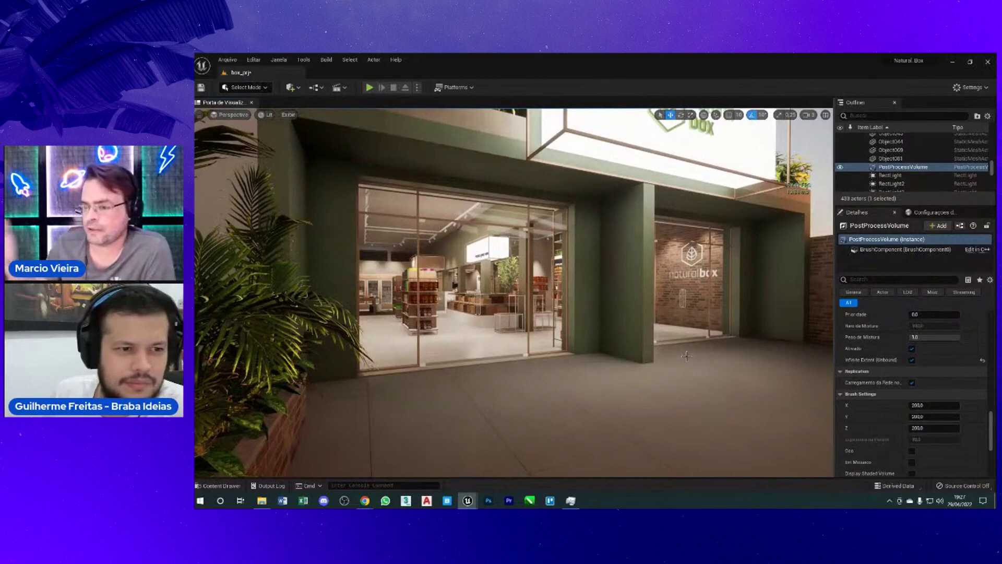
right_click_drag(665, 350, 708, 314)
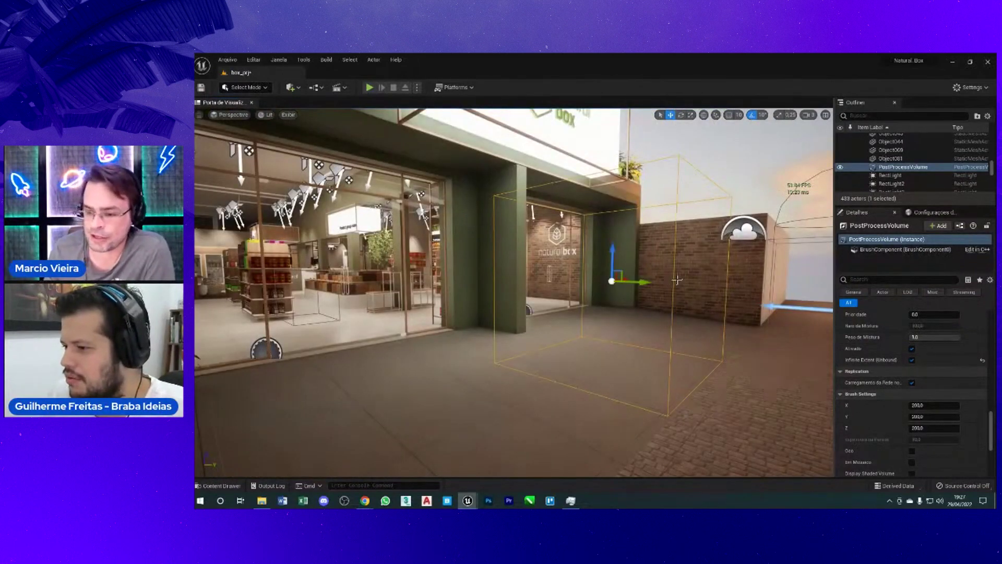
scroll(882, 411, "up", 3)
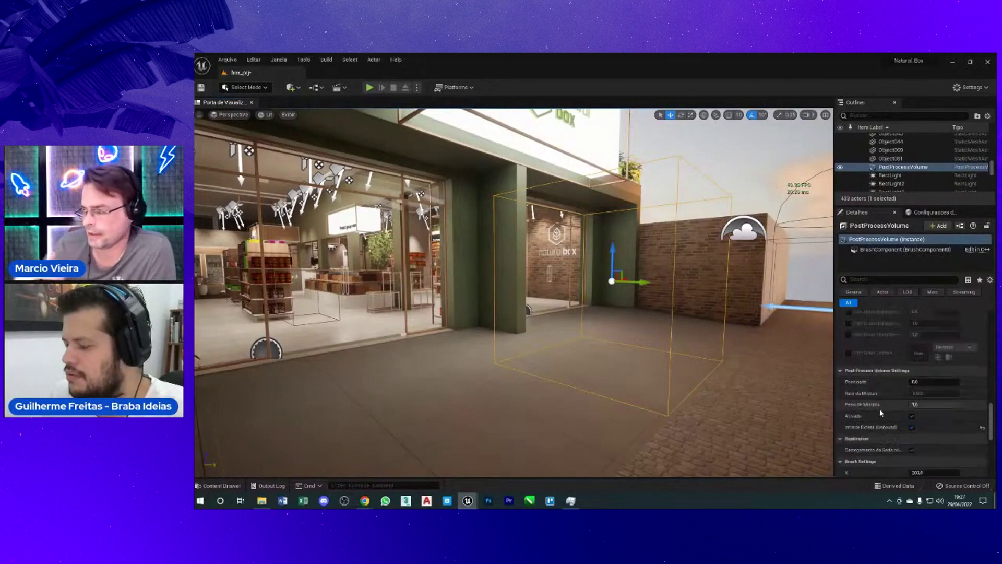
scroll(881, 411, "up", 3)
scroll(881, 412, "up", 2)
scroll(879, 409, "up", 2)
scroll(879, 409, "up", 3)
scroll(879, 408, "up", 3)
scroll(879, 408, "up", 2)
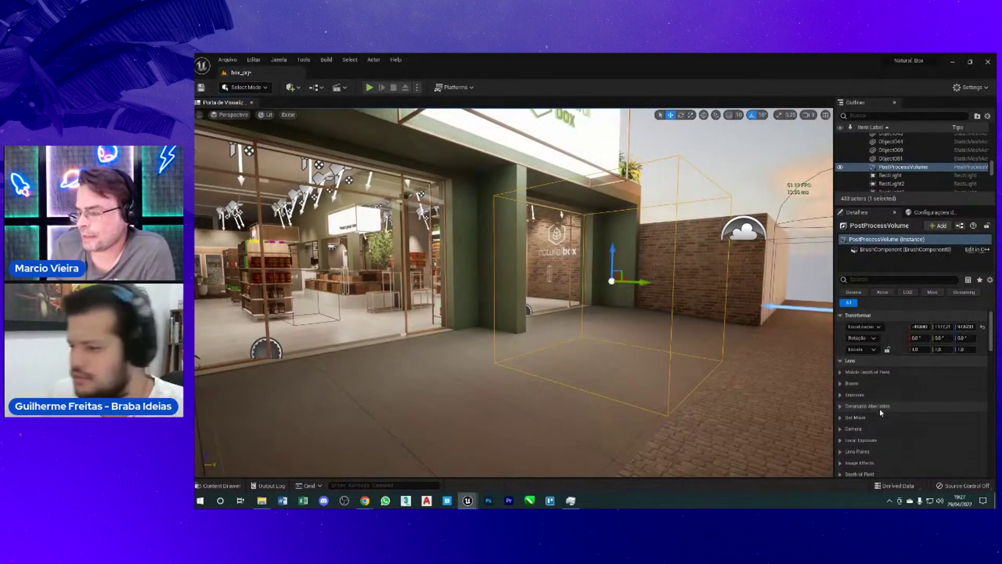
scroll(888, 362, "down", 3)
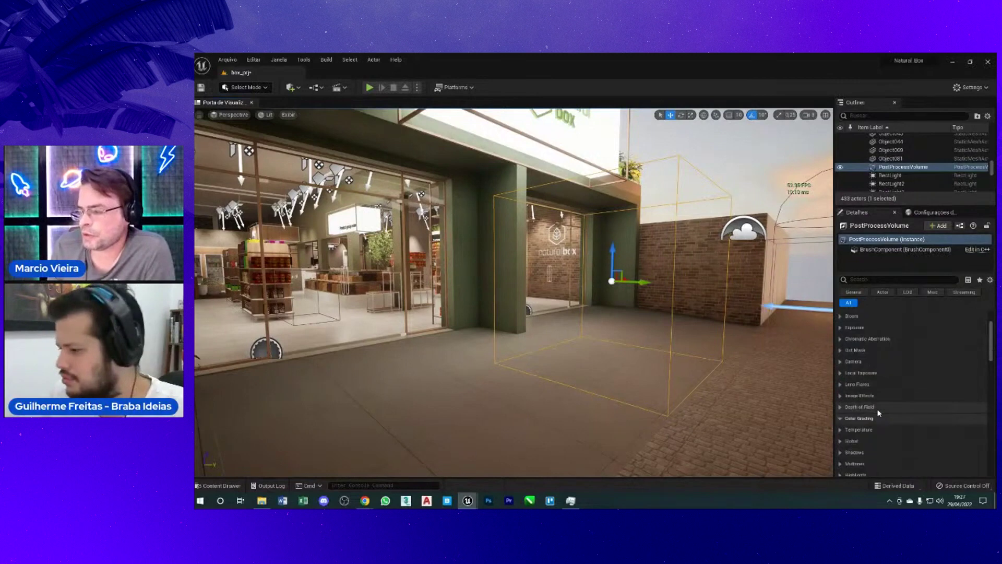
Step: Expand Chromatic Aberration and enable its Intensity override
left_click(841, 373)
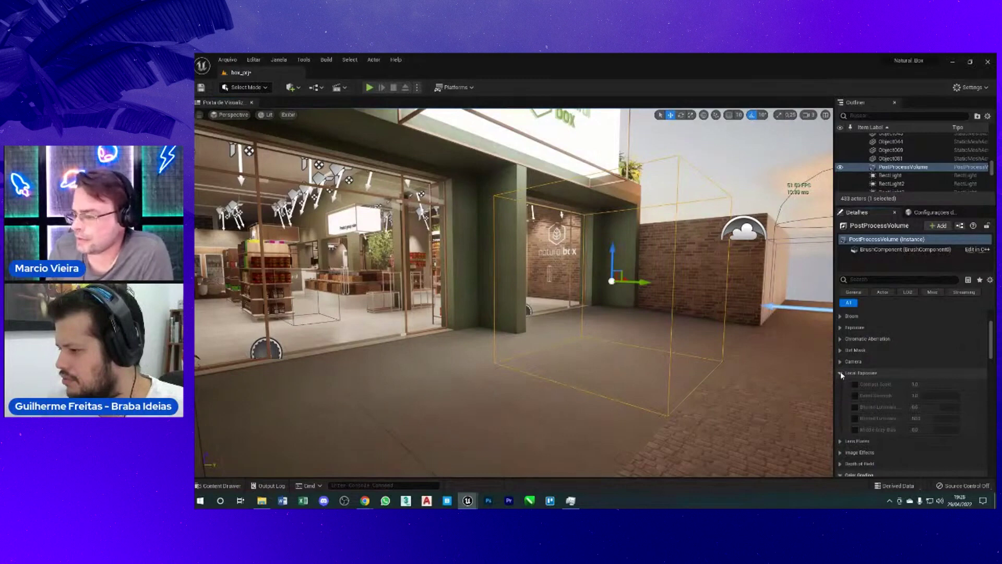
left_click(841, 373)
left_click(841, 374)
left_click(840, 371)
left_click(854, 339)
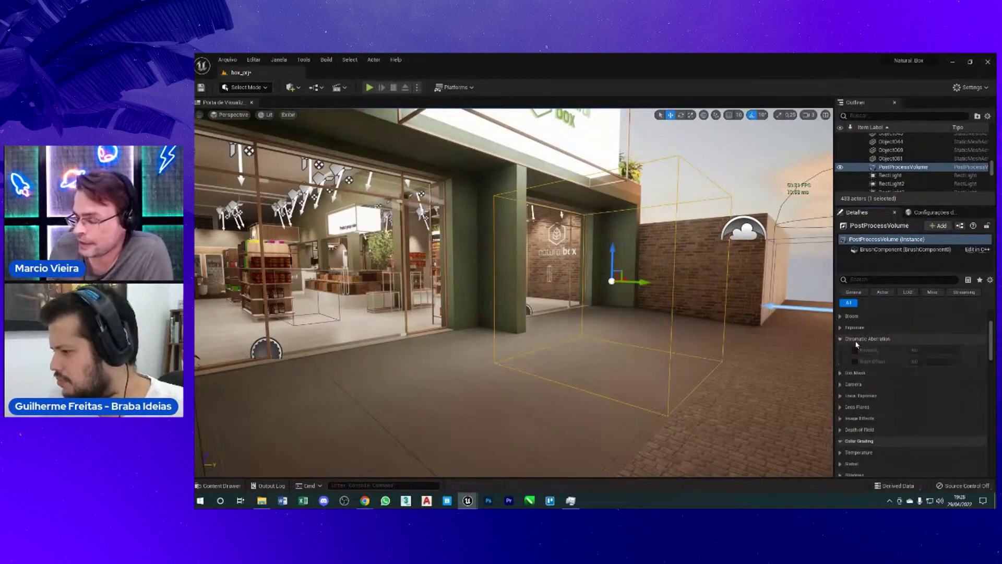
left_click(856, 351)
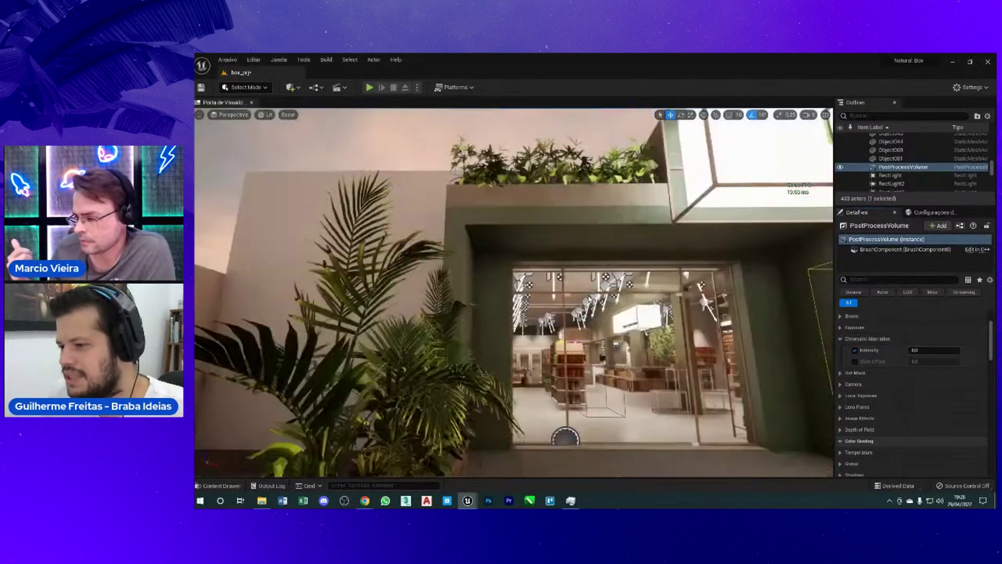
right_click_drag(626, 313, 655, 320)
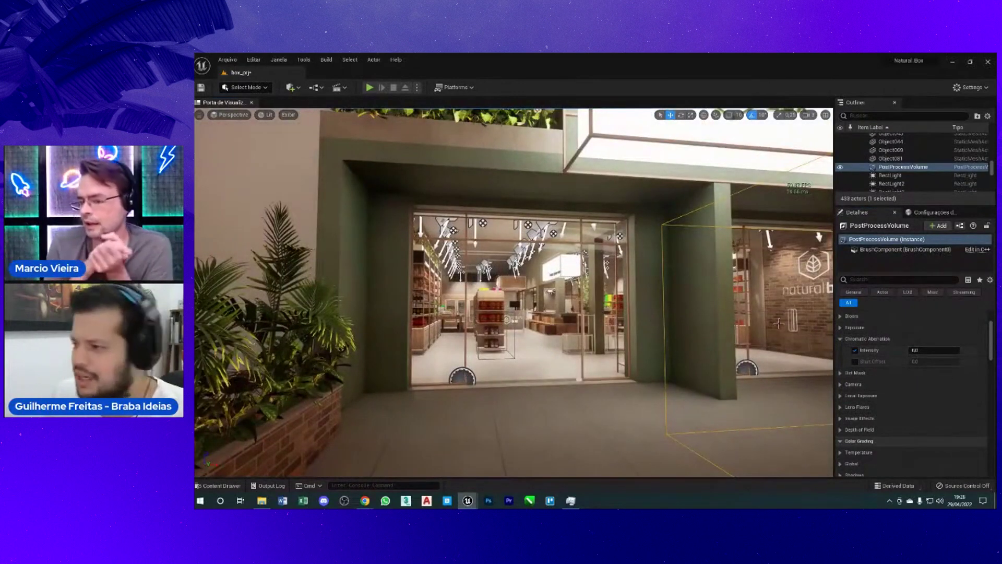
Step: Test Chromatic Aberration Intensity, clearing it to 0 and then raising it to 3.44
left_click(855, 351)
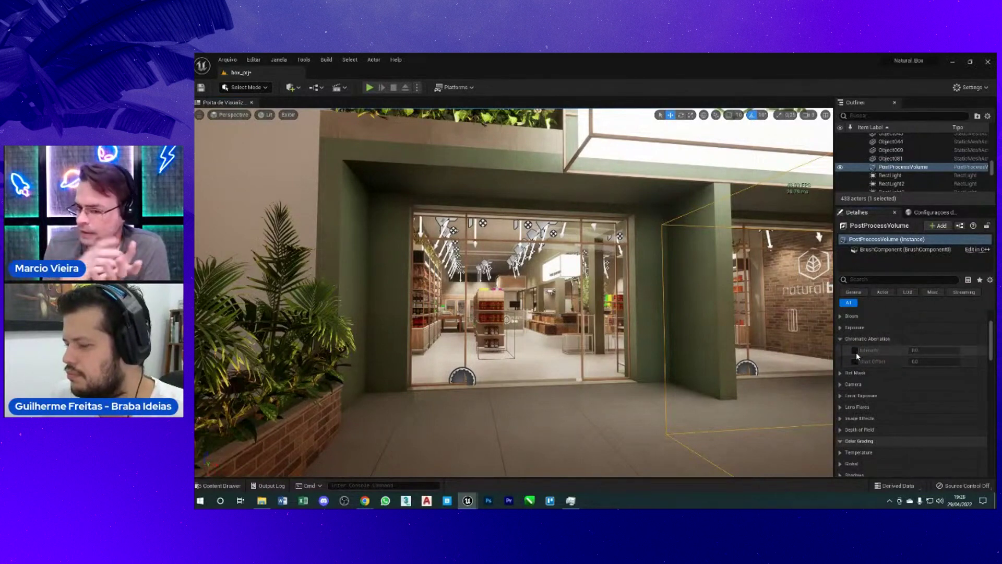
left_click(856, 352)
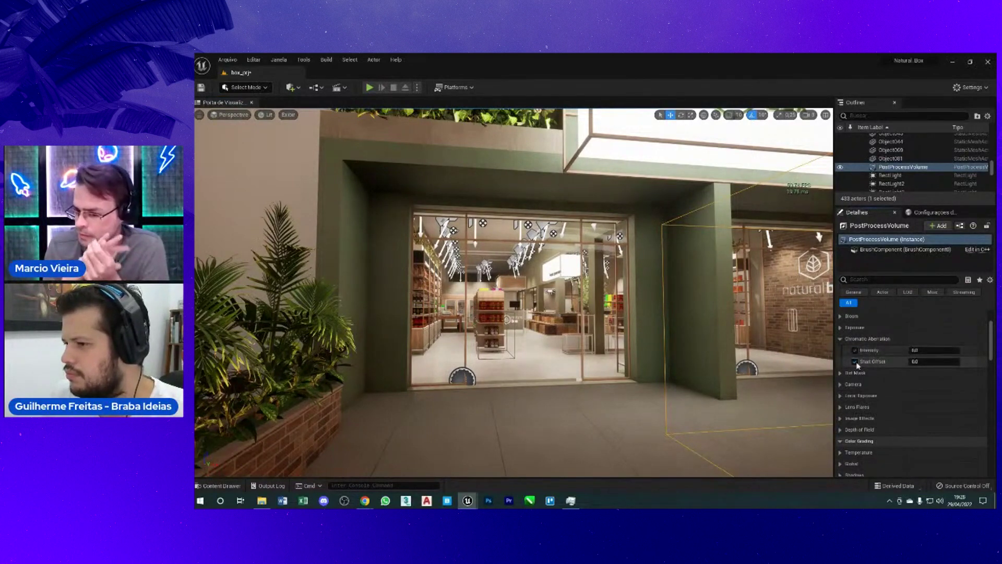
left_click_drag(915, 351, 944, 350)
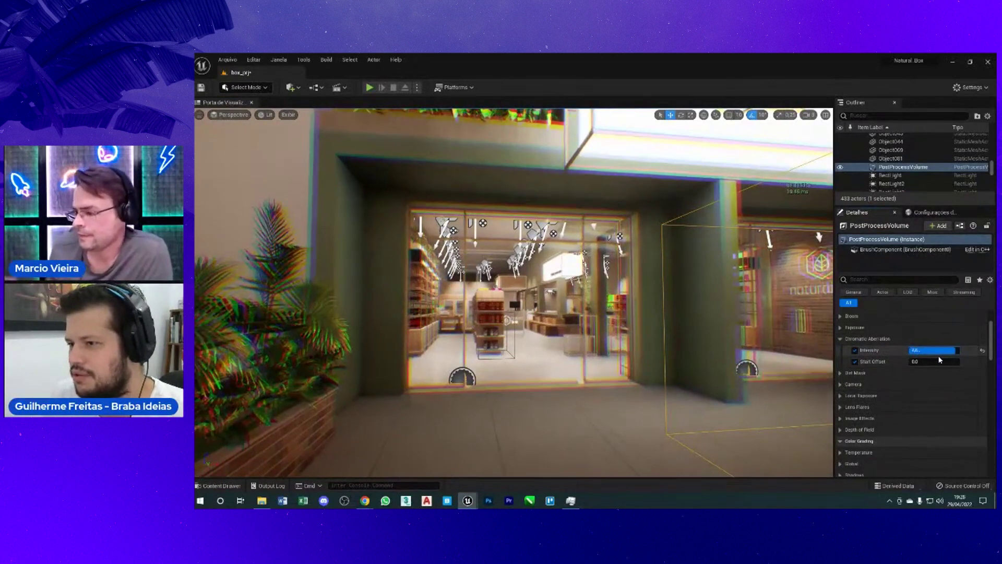
type("0")
key("Return")
mouse_move(924, 354)
left_mouse_down()
mouse_move(909, 351)
mouse_move(927, 353)
left_mouse_up()
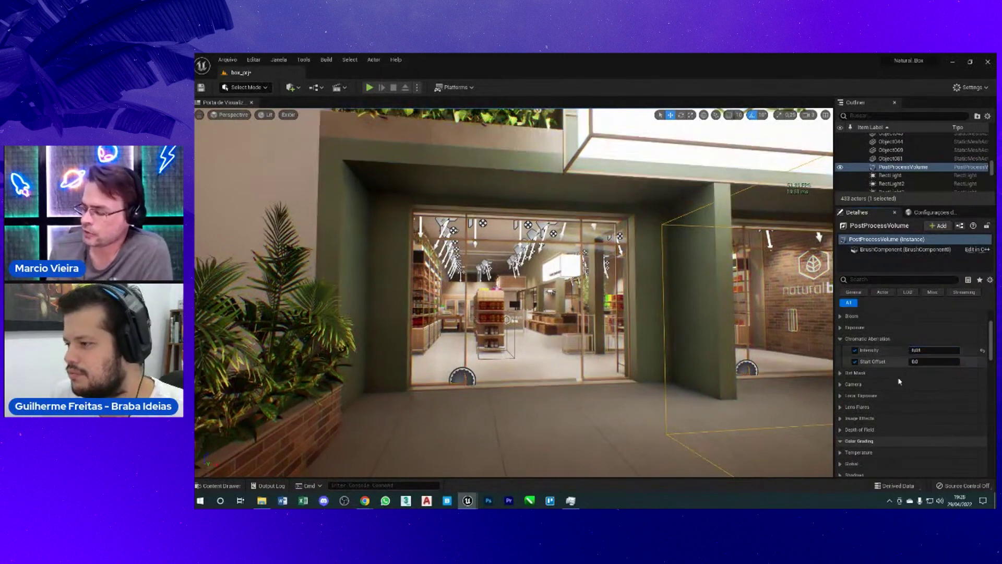
mouse_move(932, 350)
left_mouse_down()
mouse_move(950, 351)
mouse_move(956, 367)
left_mouse_up()
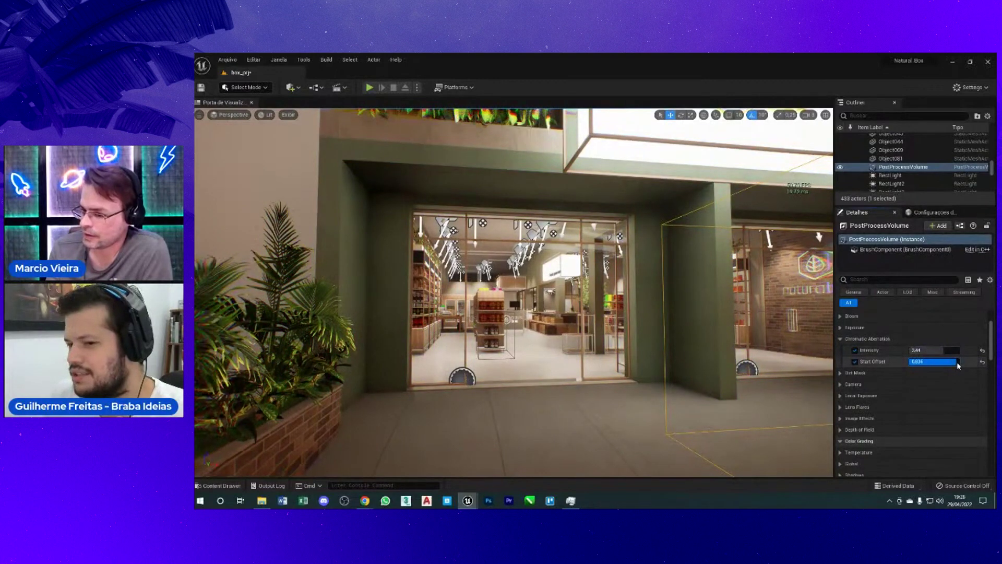
Step: Set Start Offset to about 0.938, then reset both values and disable both overrides
left_click_drag(957, 367, 959, 366)
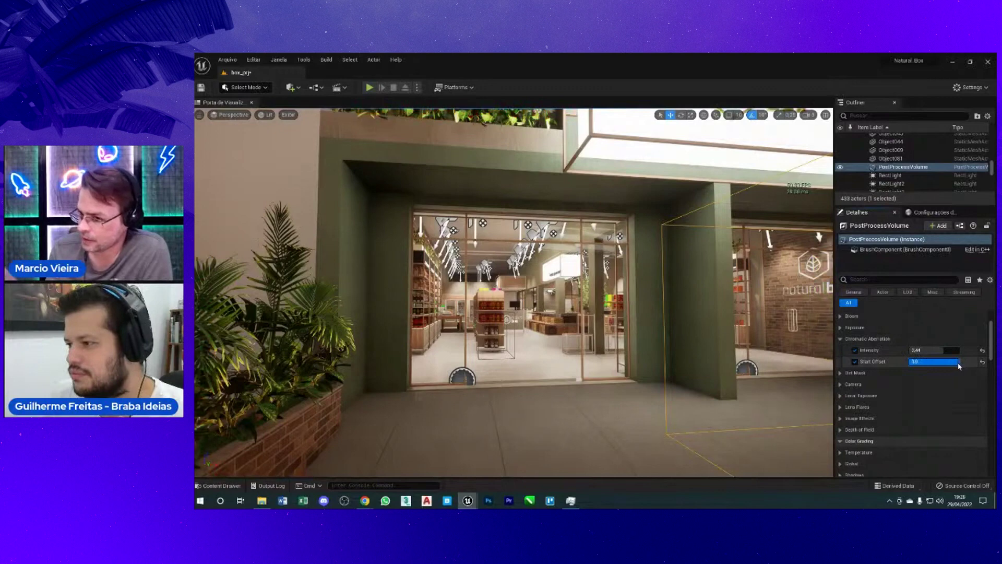
left_click_drag(959, 366, 958, 365)
left_click(983, 362)
left_click(982, 350)
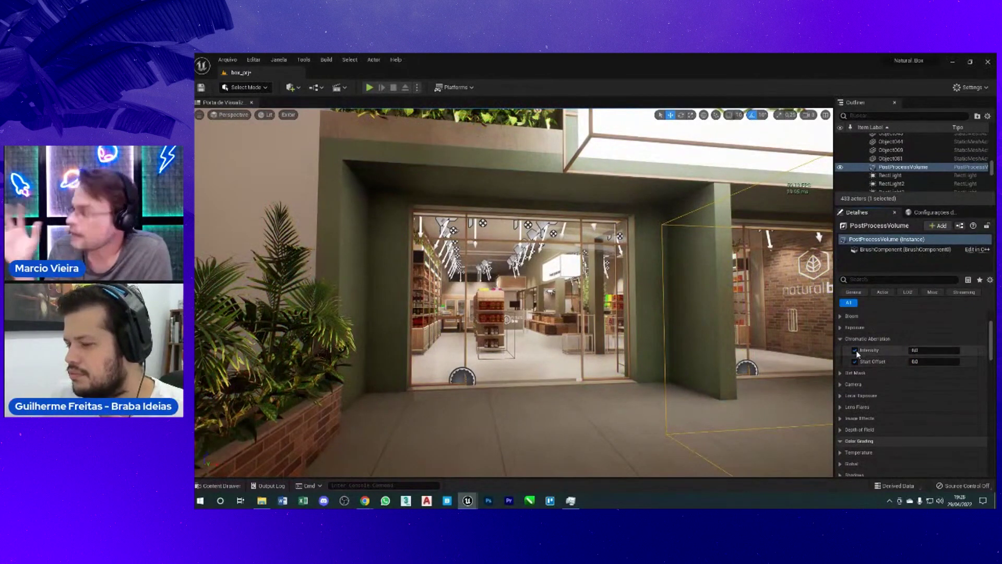
left_click(855, 351)
left_click(854, 361)
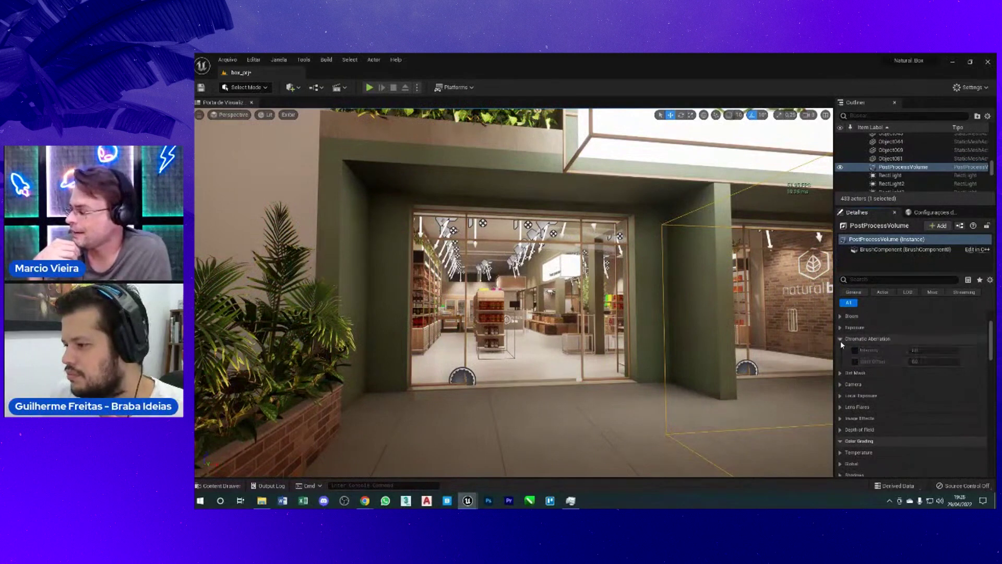
Step: Expand Local Exposure and enable the Contrast Scale, Detail Strength and Blurred Luminance overrides
scroll(851, 349, "down", 3)
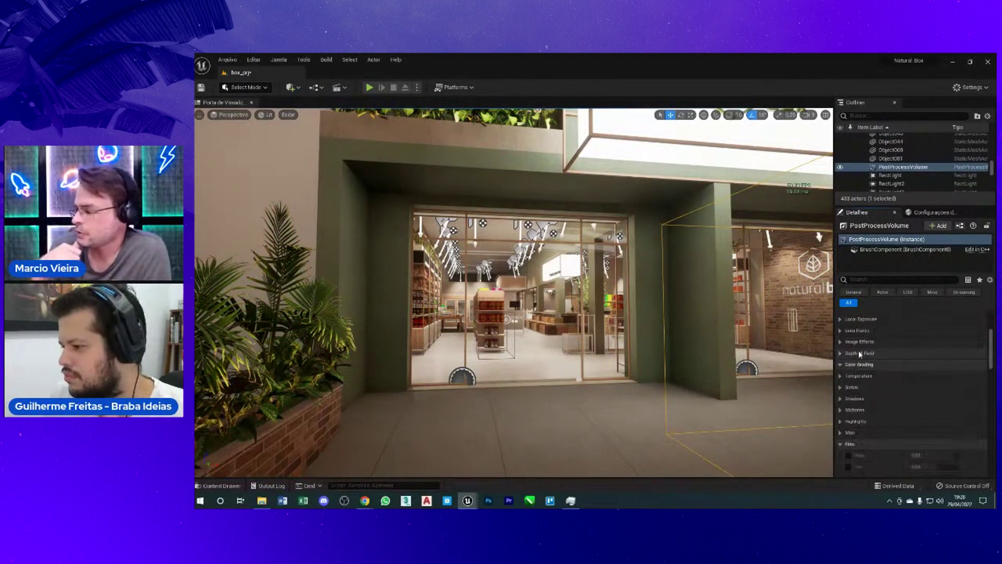
scroll(869, 412, "up", 2)
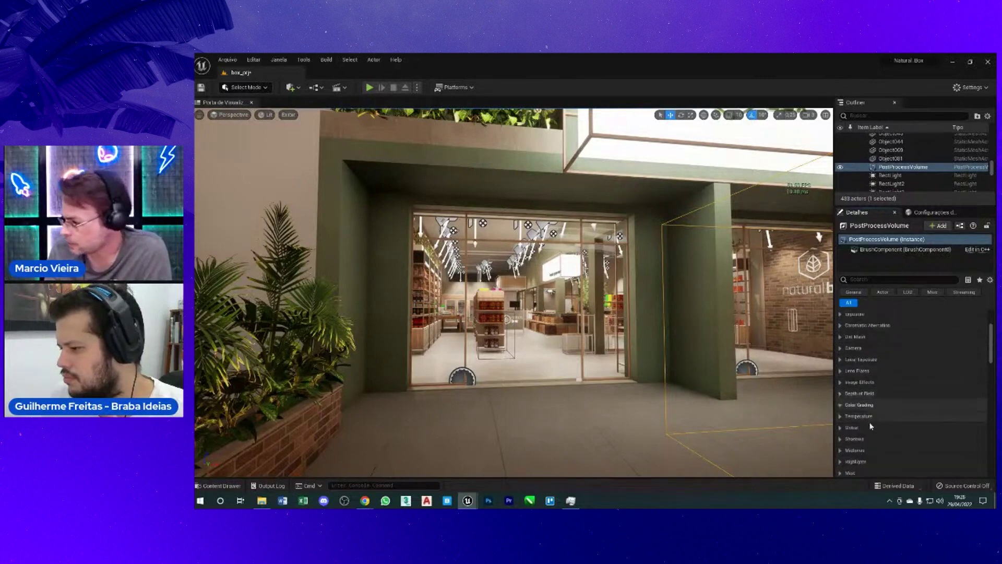
left_click(862, 360)
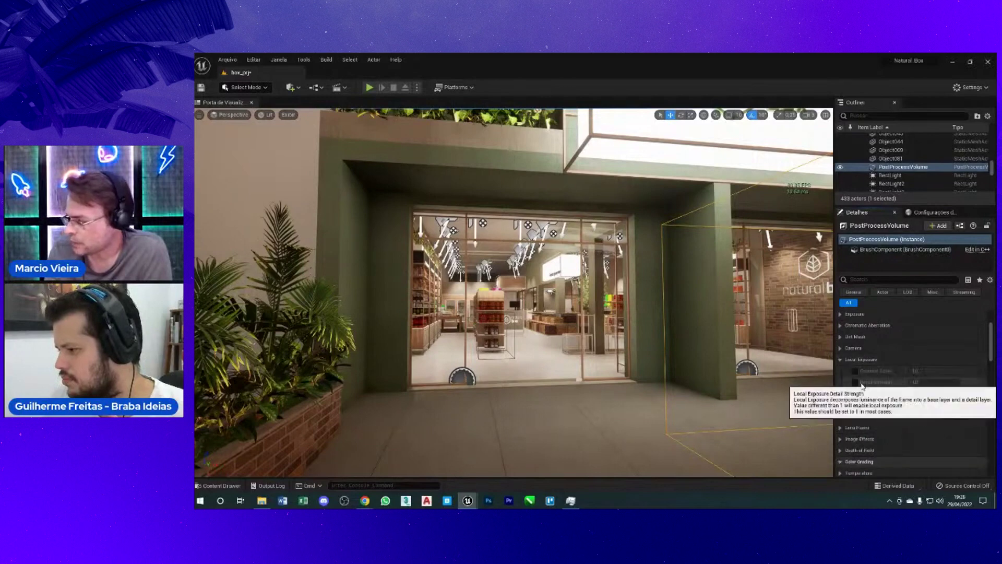
left_click(855, 370)
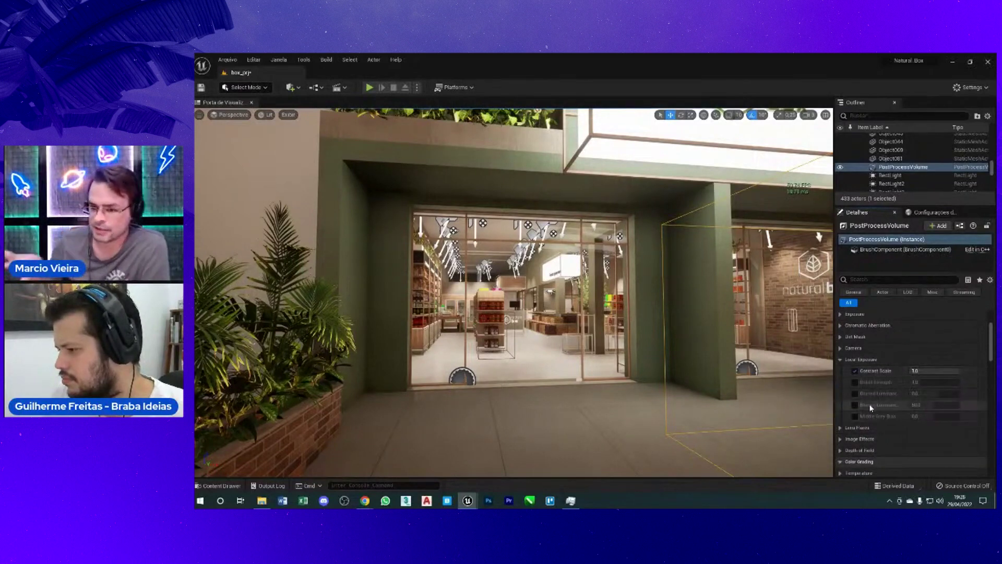
mouse_move(865, 408)
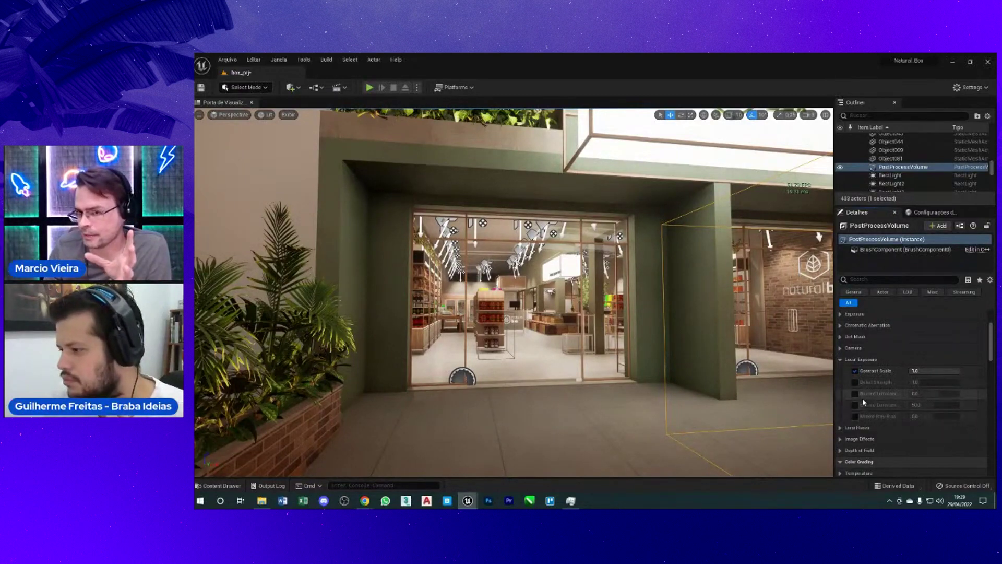
left_click(855, 382)
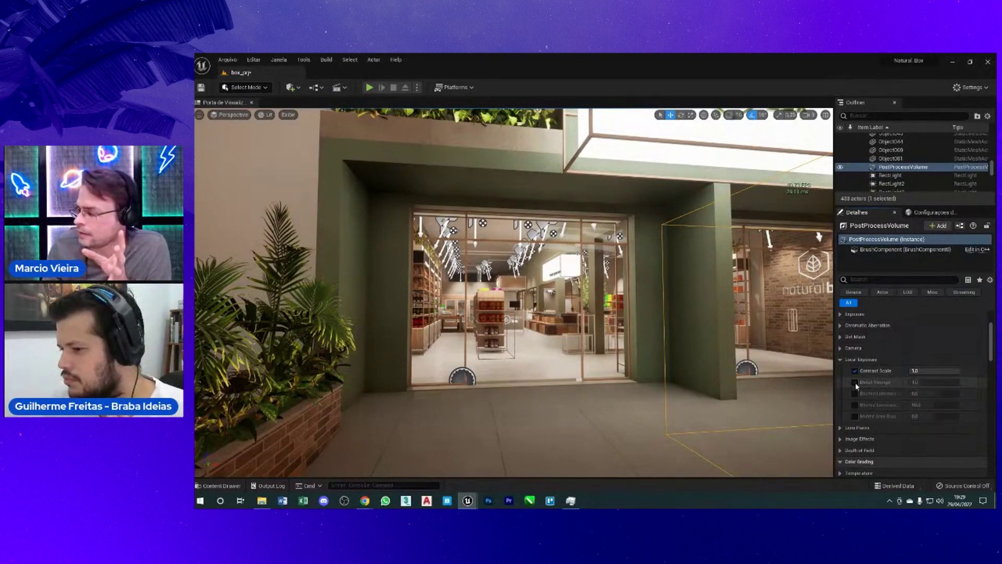
left_click(855, 382)
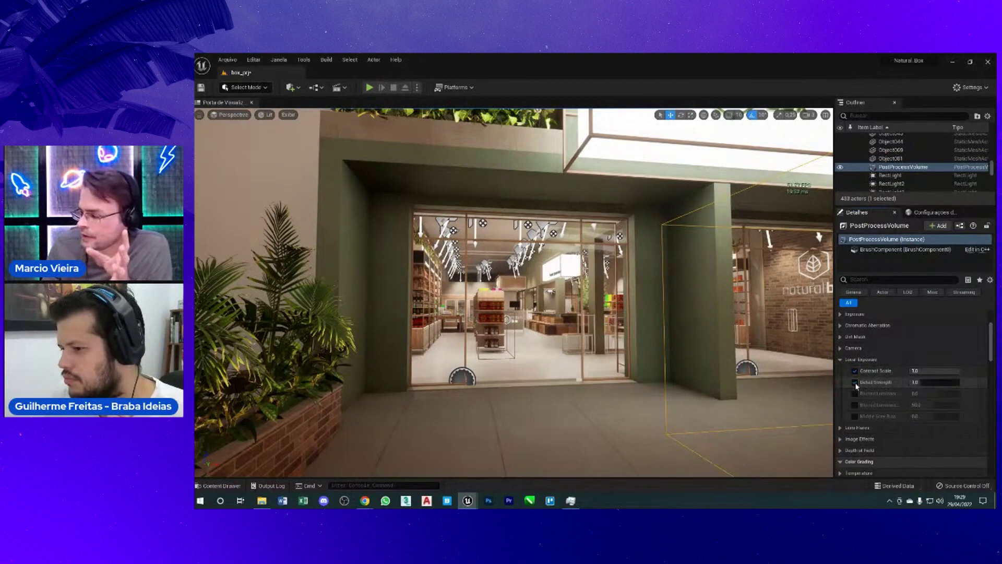
left_click(855, 394)
Step: Frame the volume in the viewport and raise Detail Strength to about 1.13
key("f")
left_click_drag(574, 342, 563, 349, "alt")
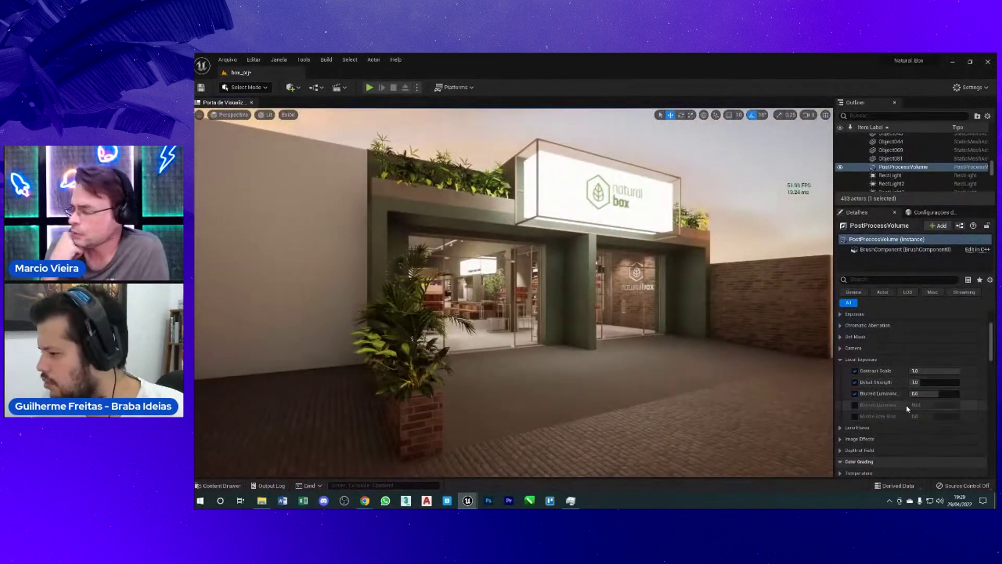
mouse_move(916, 383)
left_mouse_down()
mouse_move(939, 388)
mouse_move(927, 388)
left_mouse_up()
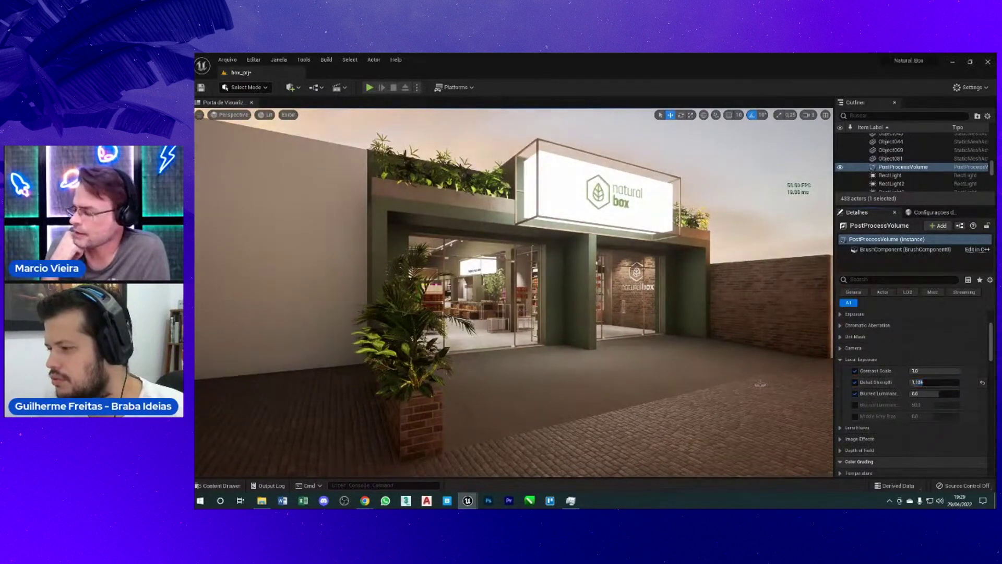
scroll(758, 389, "up", 3)
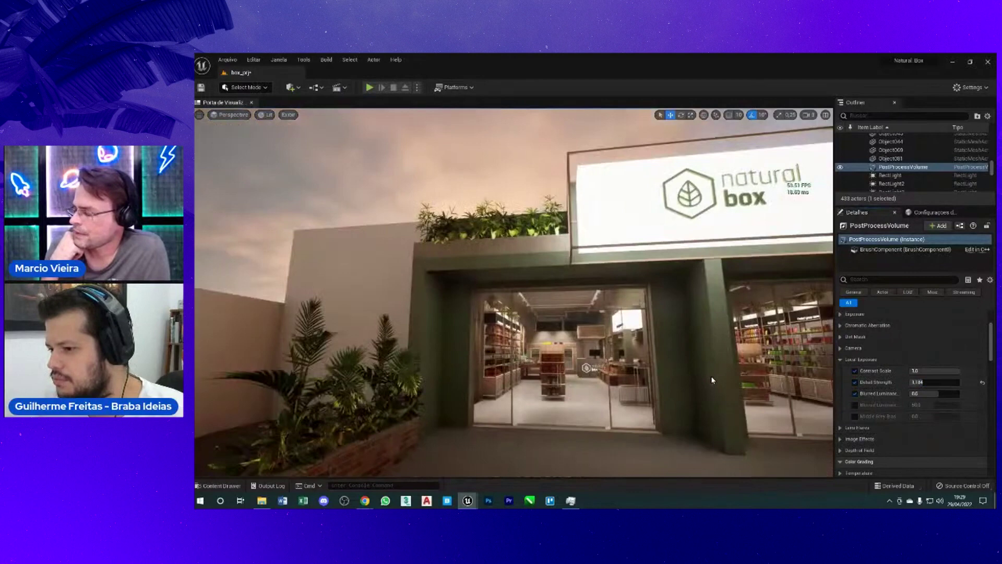
Step: Fly into the store interior and nudge Detail Strength up to about 1.2
scroll(711, 376, "up", 5)
scroll(722, 391, "up", 2)
scroll(722, 390, "up", 2)
scroll(722, 390, "up", 2)
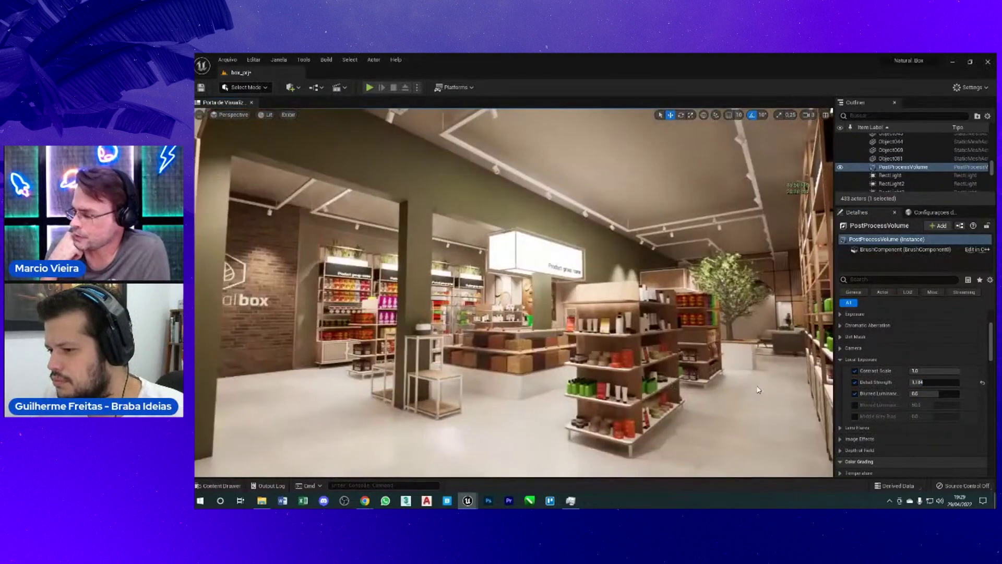
left_click_drag(927, 382, 934, 388)
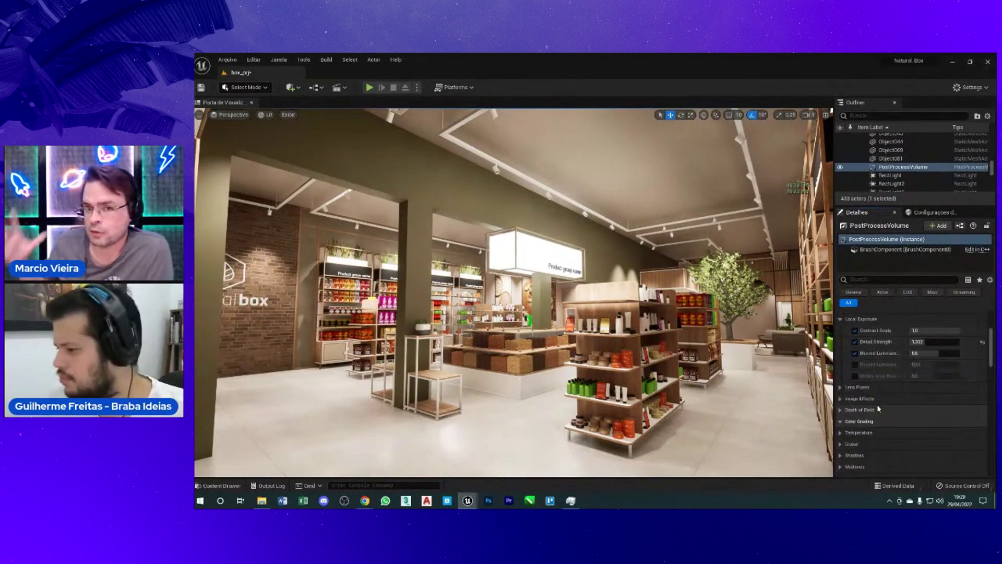
Step: Enable Vignette Intensity at 0.4 under Image Effects, toggling Detail Strength to compare
scroll(877, 404, "down", 3)
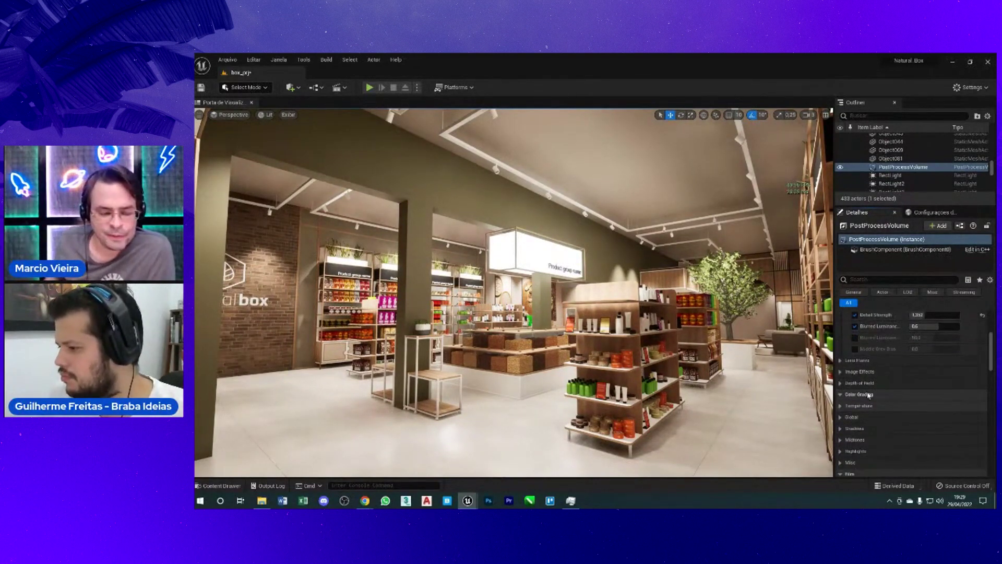
left_click(851, 371)
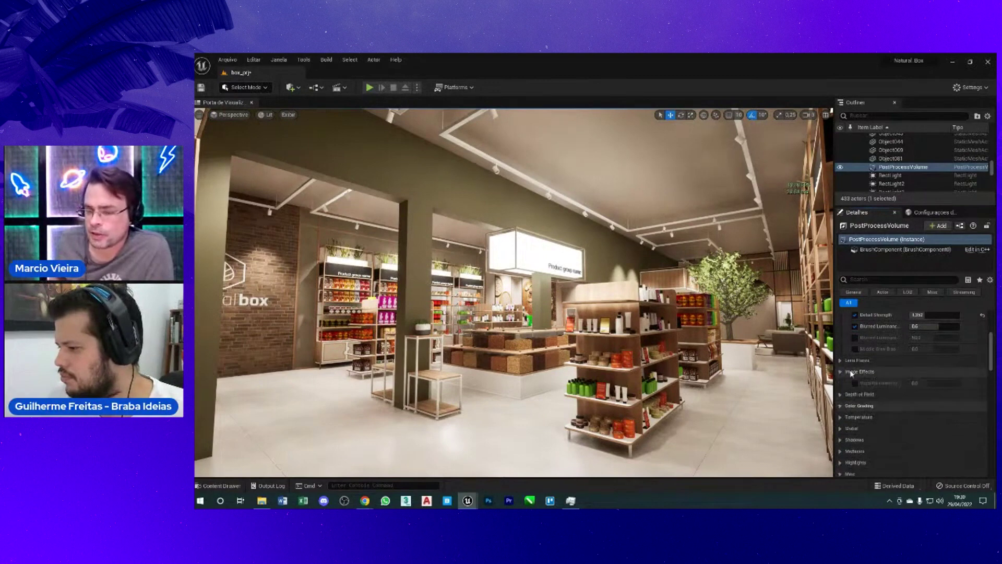
left_click(854, 383)
scroll(857, 383, "up", 2)
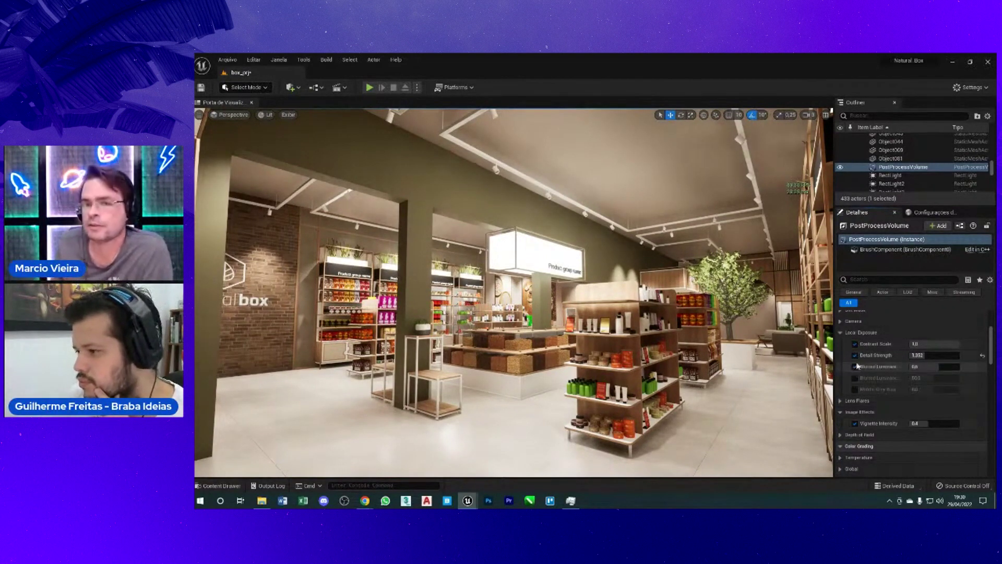
left_click(855, 356)
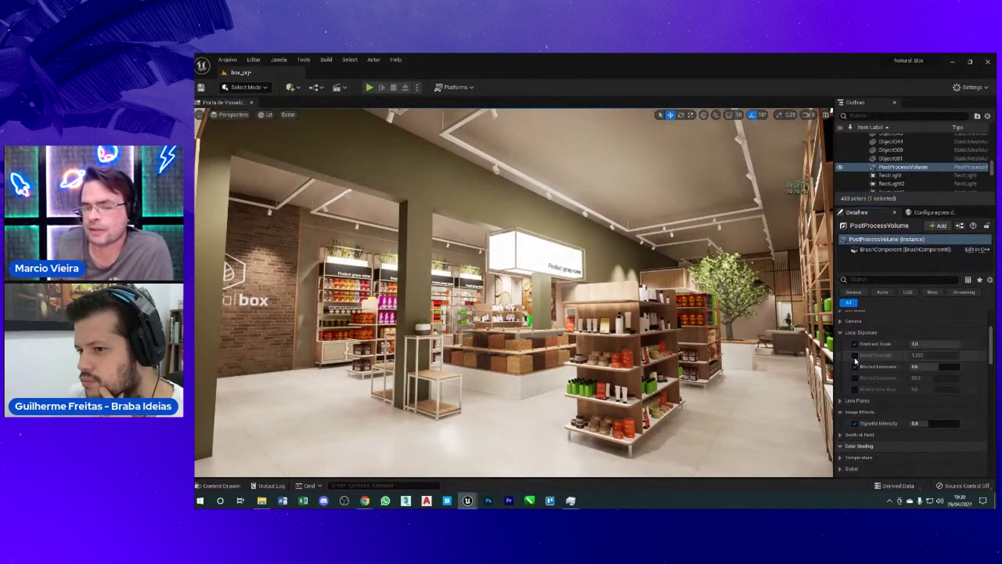
left_click(854, 356)
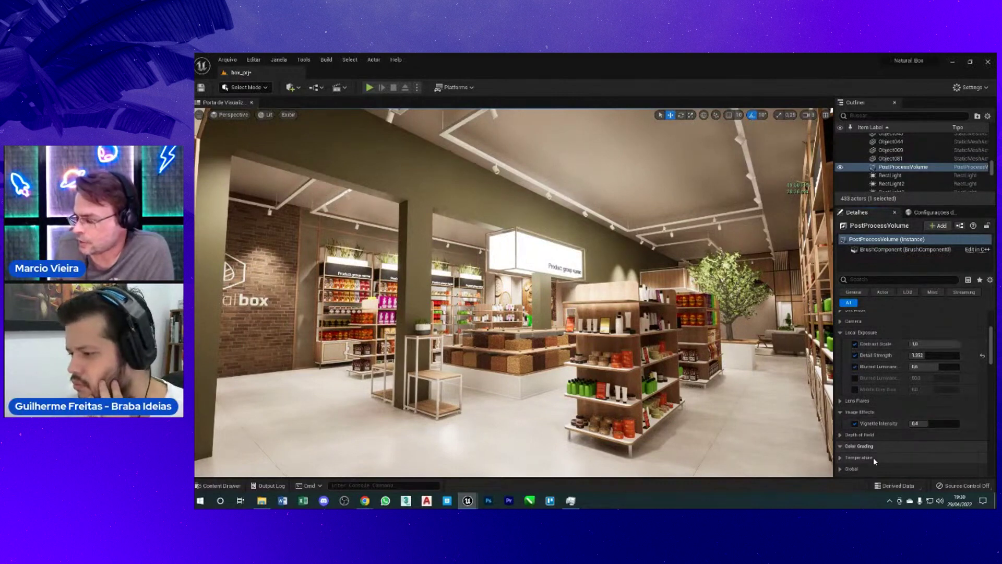
Step: Collapse Image Effects and expand Color Grading Temperature and Global, with White Balance at 6500
left_click(841, 412)
left_click(859, 446)
scroll(857, 438, "down", 2)
scroll(856, 431, "down", 3)
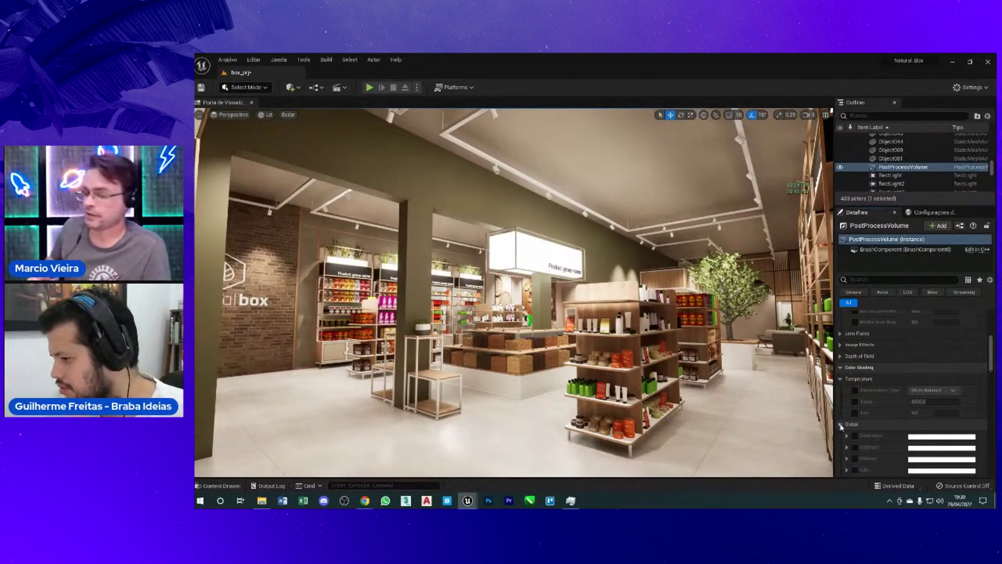
scroll(843, 422, "down", 3)
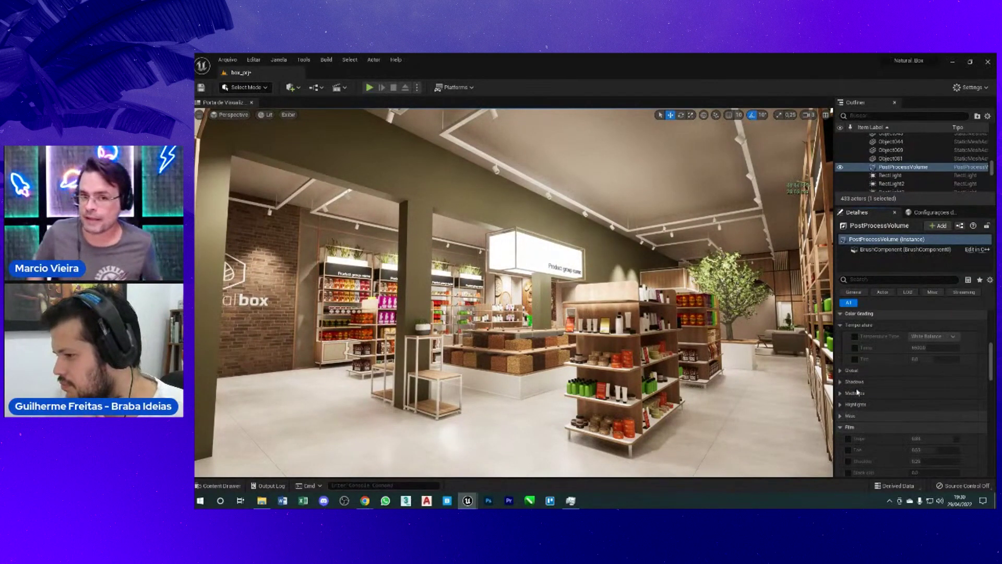
scroll(857, 393, "up", 1)
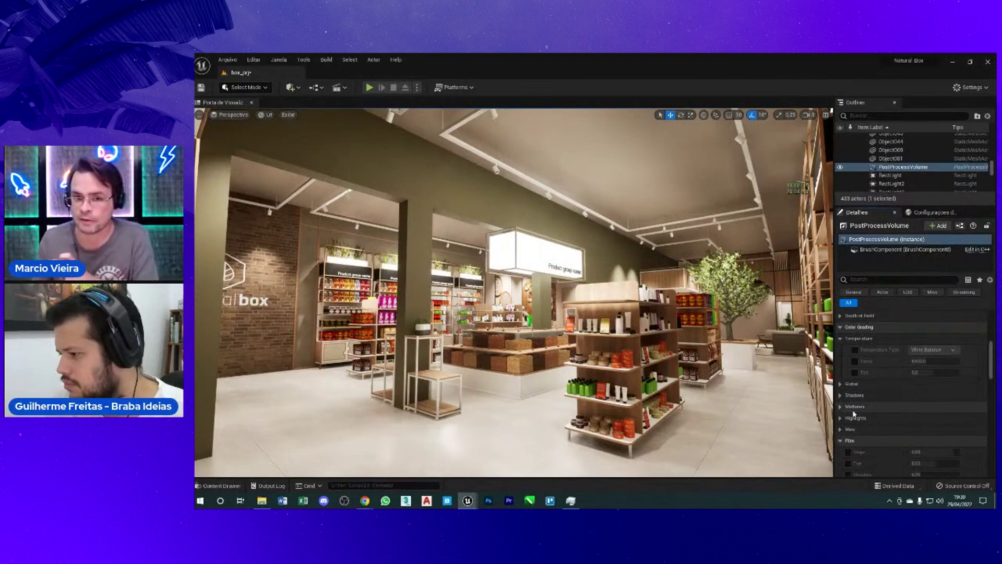
left_click(843, 385)
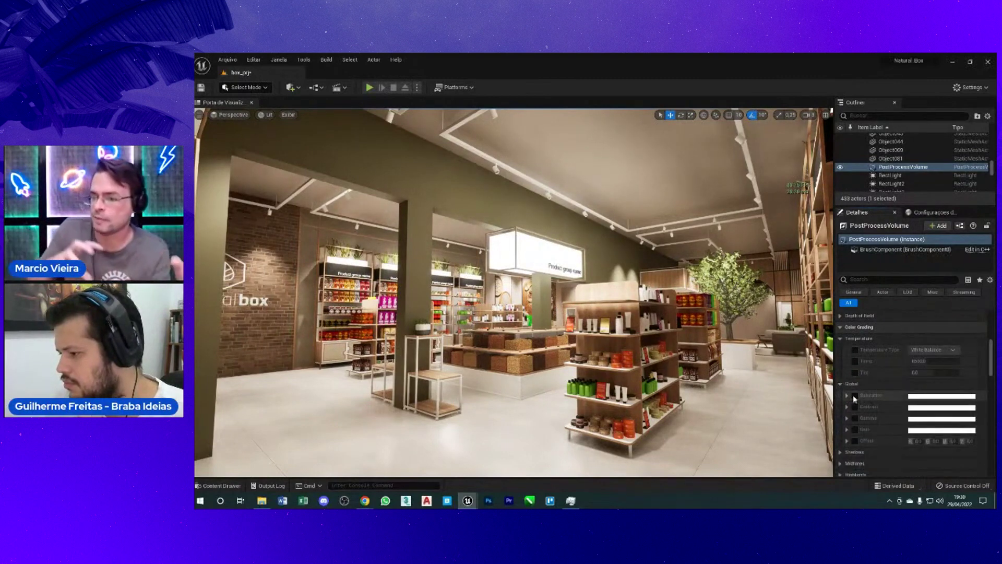
Step: Test global Saturation at 1.65, then reset it and turn off its override
left_click(853, 395)
scroll(876, 412, "down", 2)
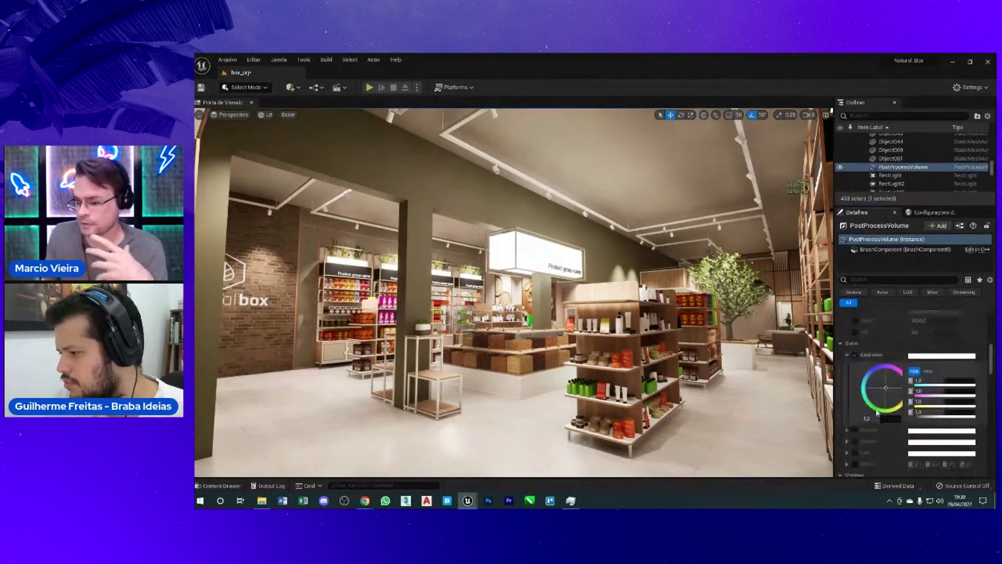
left_click_drag(879, 419, 884, 423)
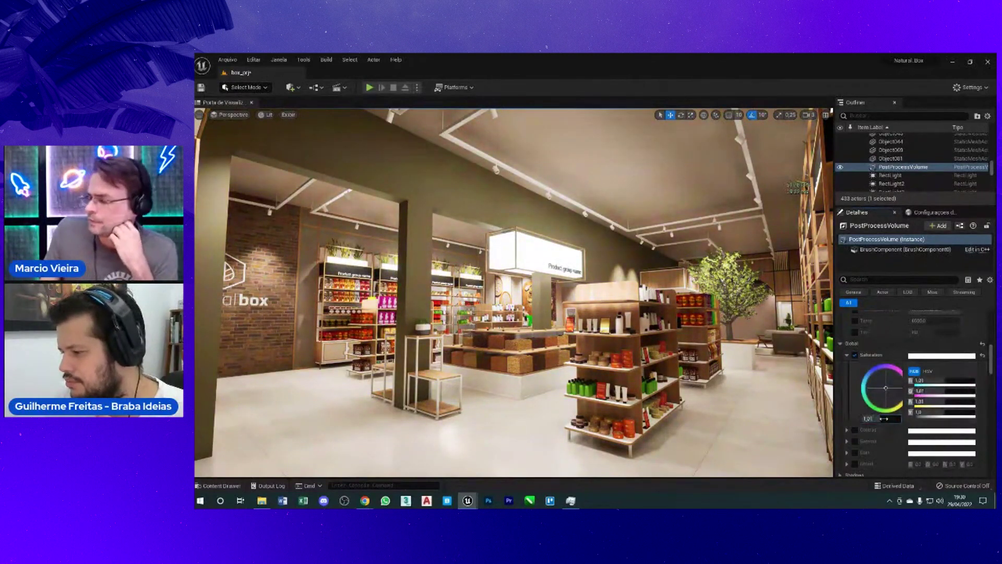
left_click(982, 355)
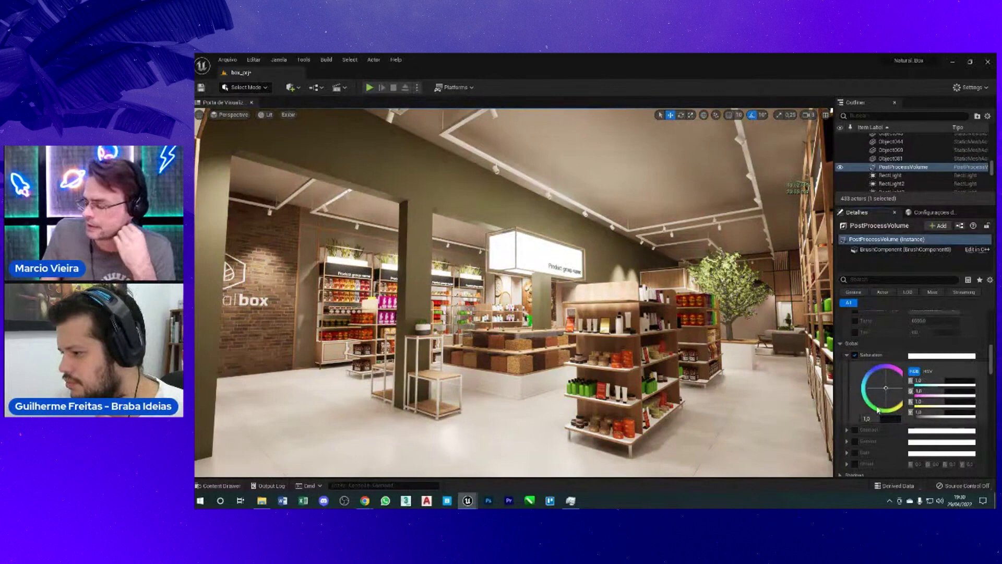
left_click(855, 355)
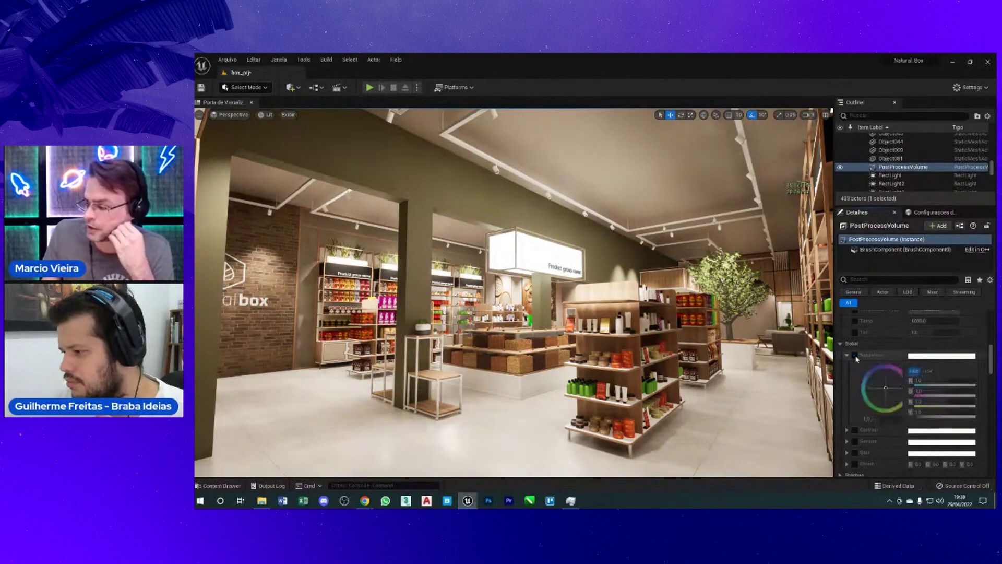
Step: Try global Contrast at 1.28, then turn its override off and collapse it
left_click(846, 355)
left_click(847, 366)
left_click(855, 367)
left_click_drag(866, 430, 881, 430)
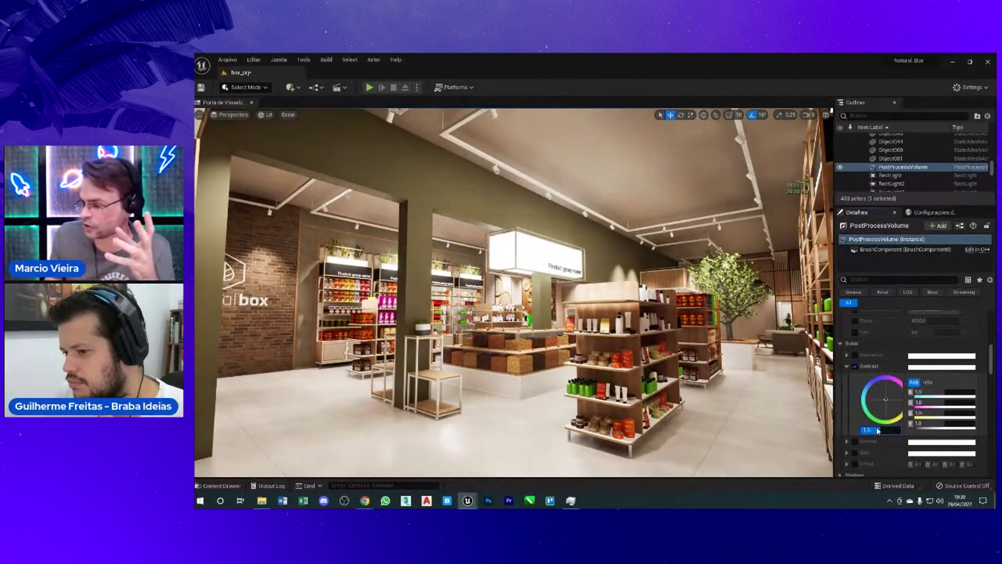
left_click(854, 366)
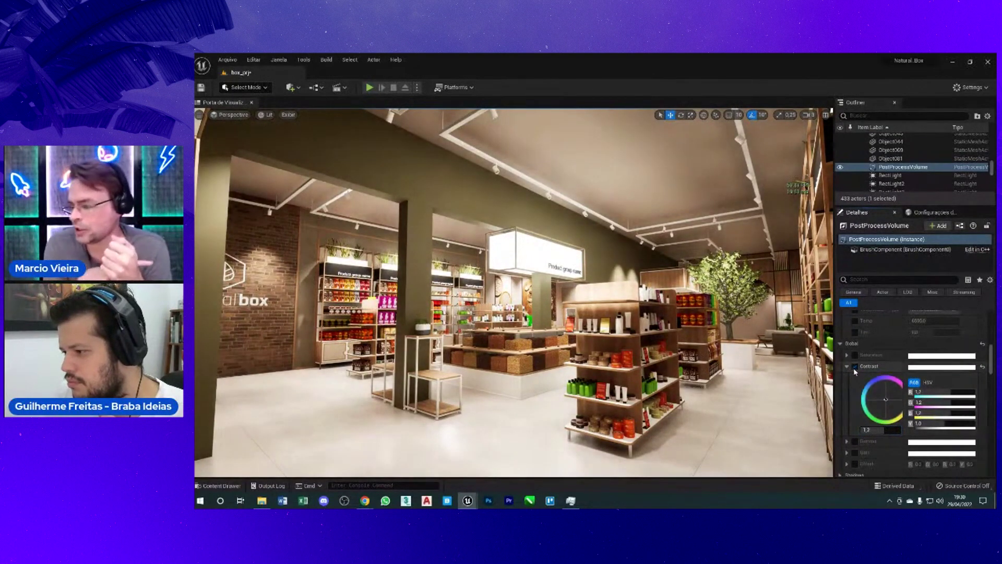
left_click(847, 367)
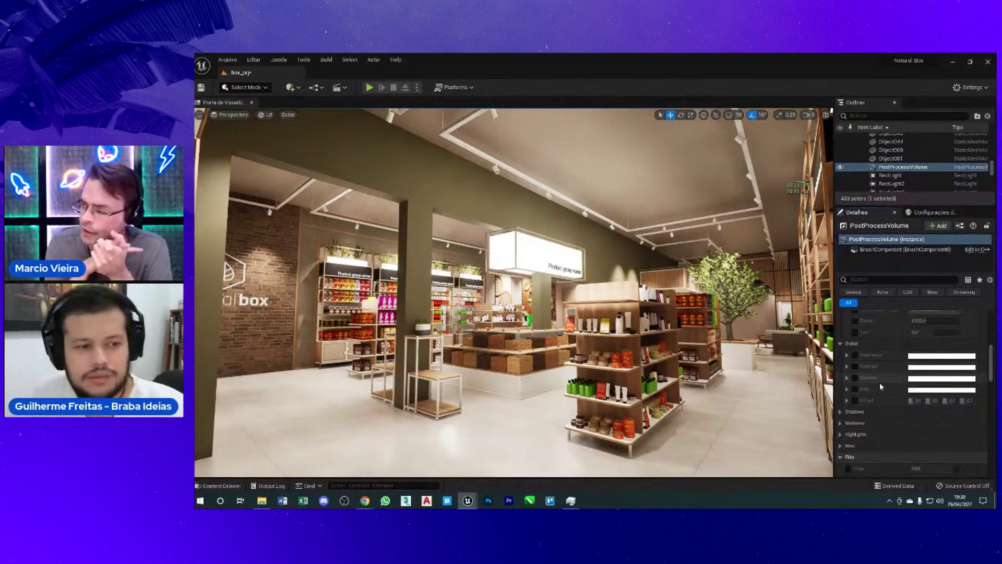
scroll(879, 385, "up", 10)
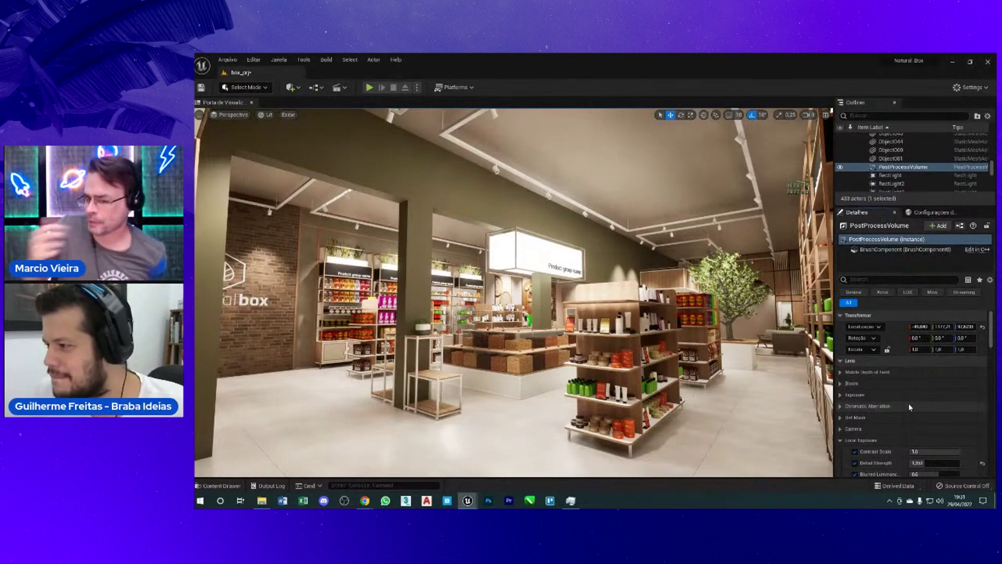
Step: Fold away the Temperature group and expand the volume's Bloom section
scroll(908, 403, "down", 3)
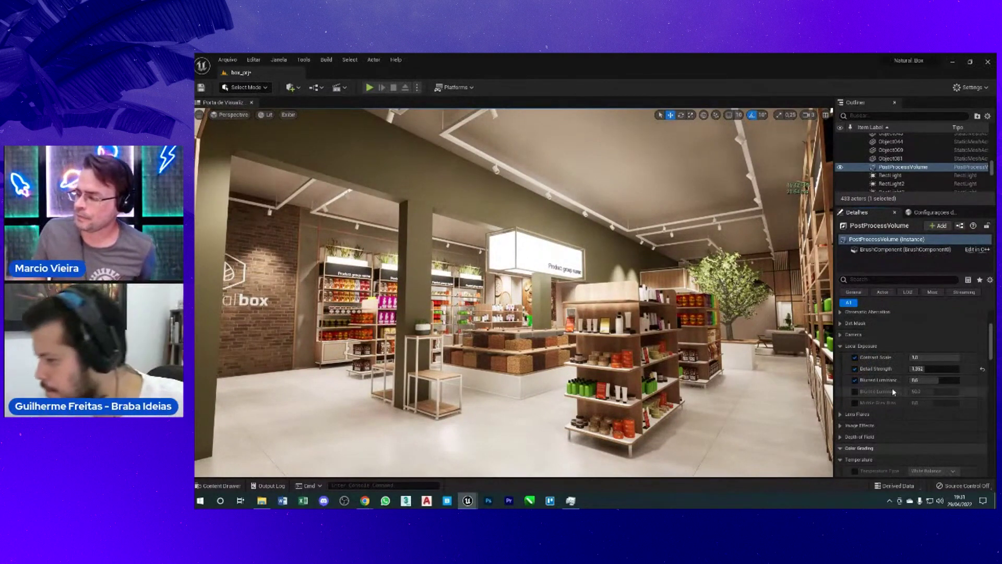
scroll(884, 410, "down", 2)
left_click(849, 431)
scroll(854, 423, "down", 5)
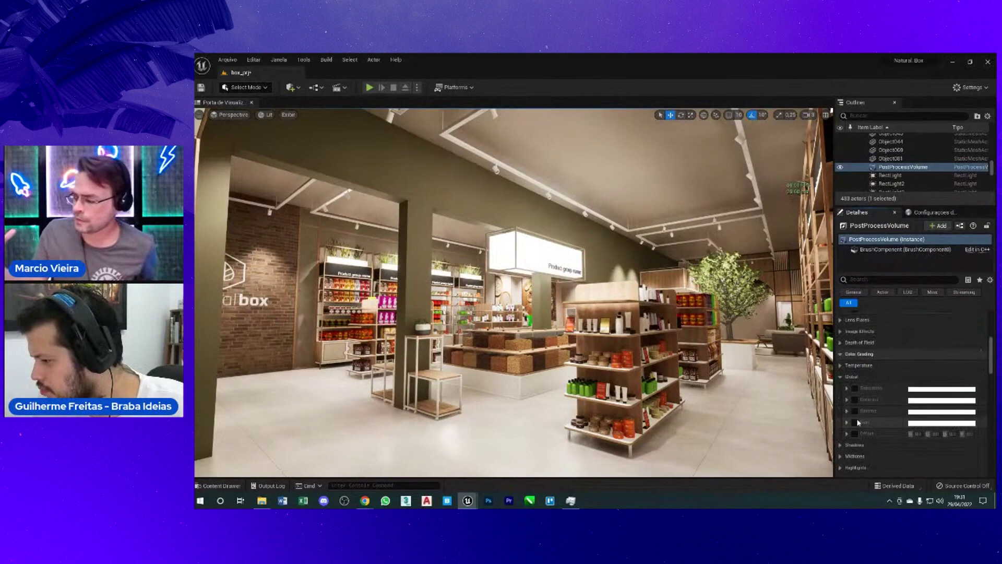
scroll(846, 365, "up", 8)
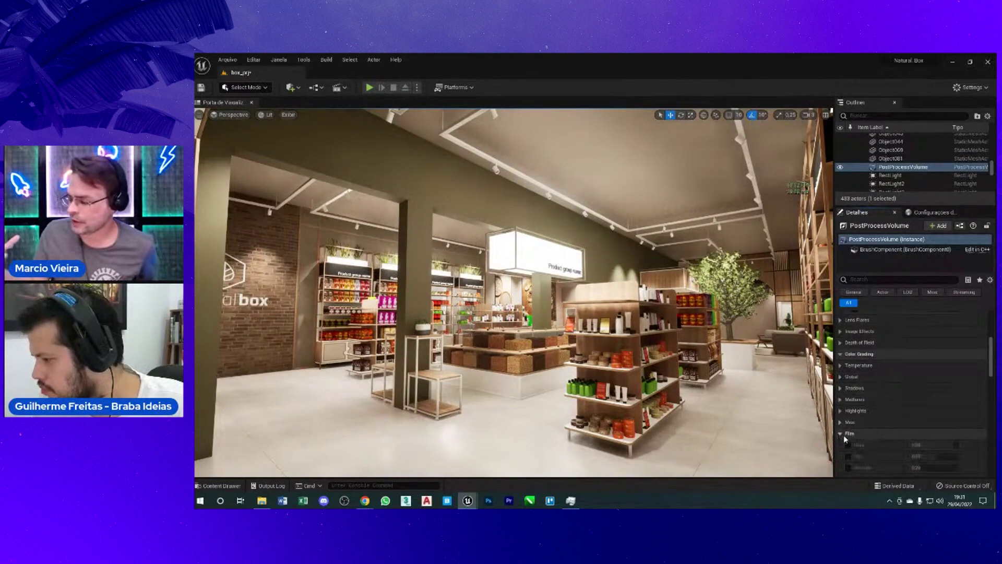
left_click(855, 316)
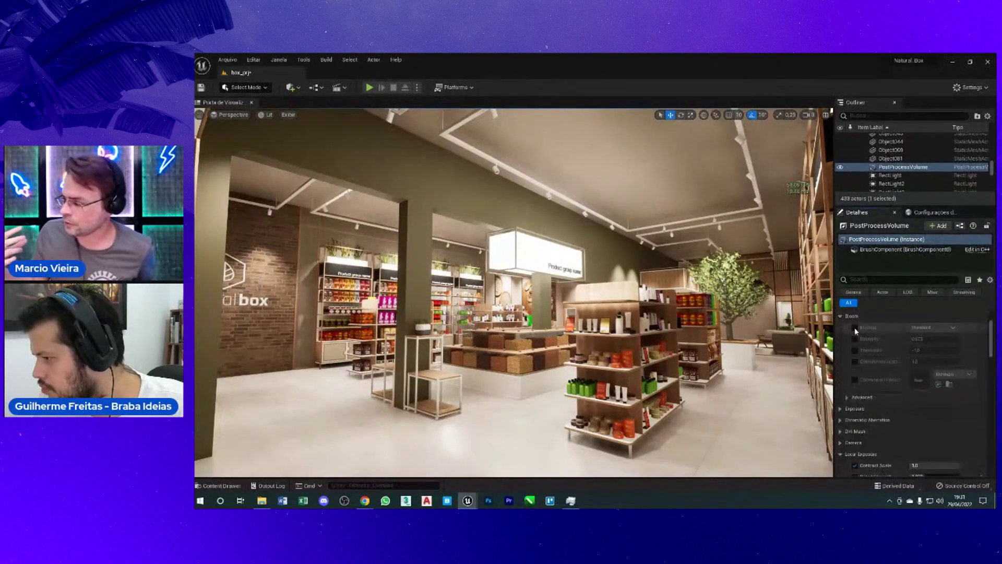
Step: Override bloom intensity, try Convolution, then return to Standard with intensity 0.0
left_click(854, 340)
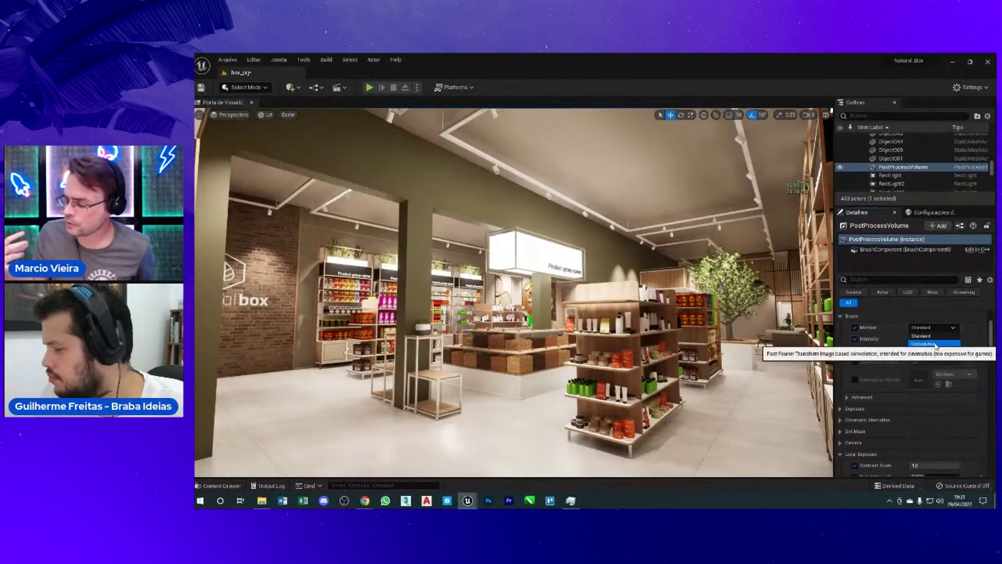
left_click(936, 344)
left_click(934, 328)
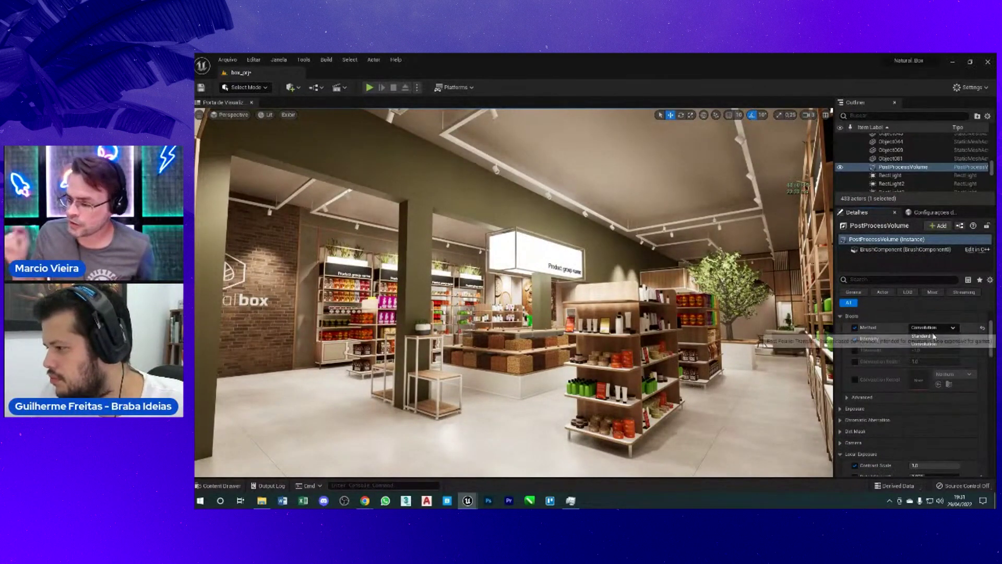
left_click(933, 336)
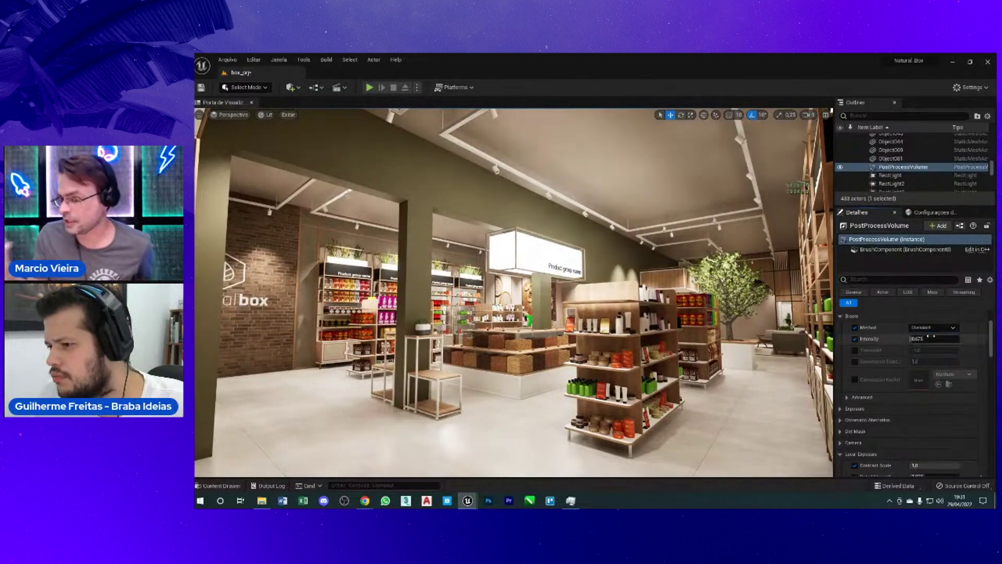
left_click(938, 340)
type("0.0")
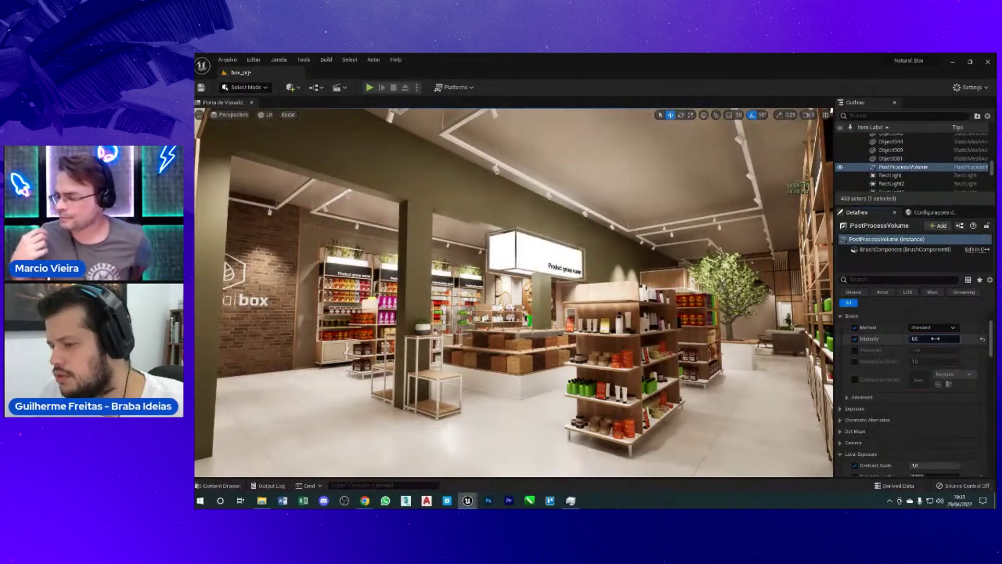
mouse_move(693, 265)
right_mouse_down()
mouse_move(522, 171)
mouse_move(518, 197)
right_mouse_up()
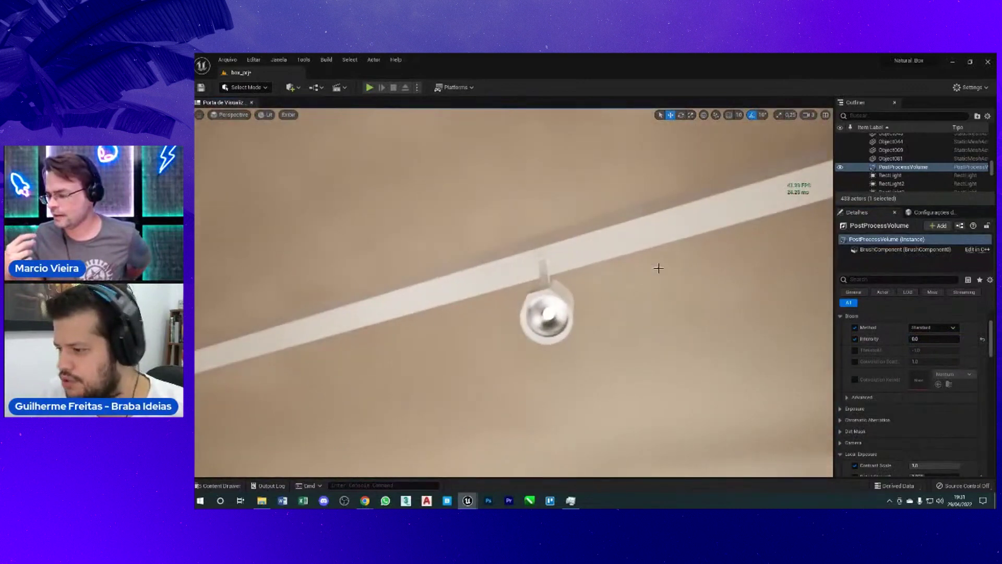
Step: Switch bloom to Convolution and raise intensity to about 4.336 while viewing a ceiling lamp
left_click(934, 328)
left_click(925, 344)
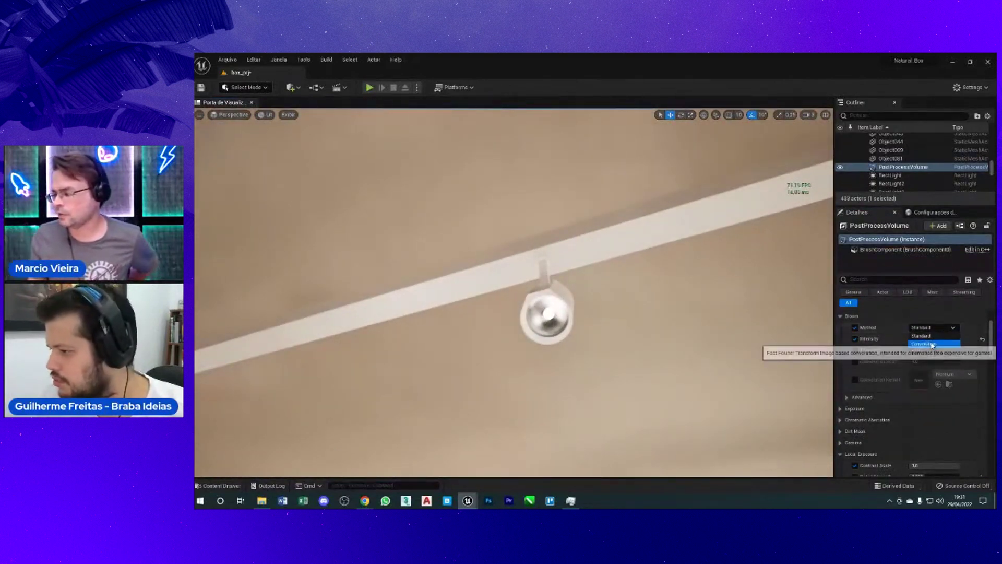
left_click_drag(923, 341, 949, 342)
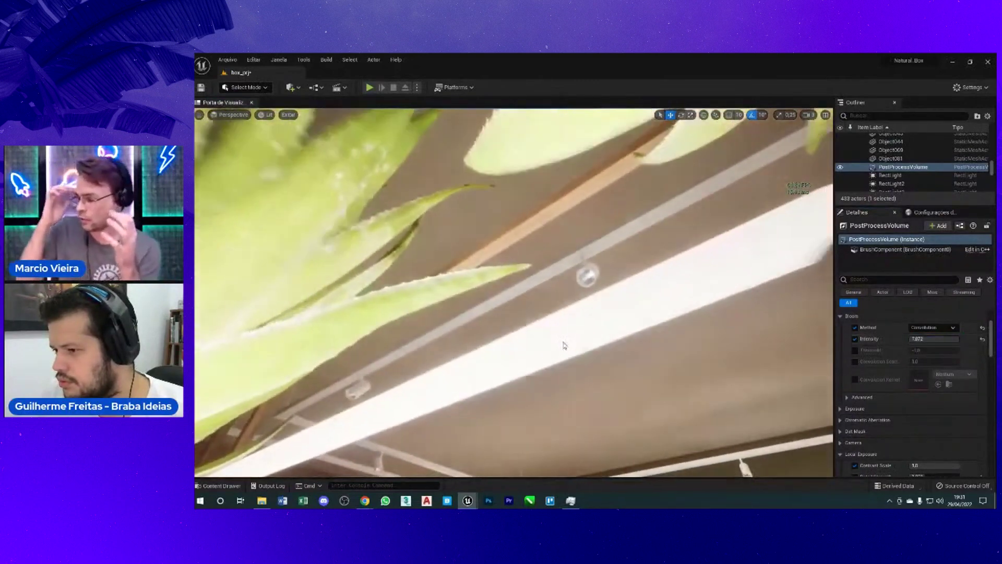
left_click(917, 338)
left_click(919, 339)
type("0")
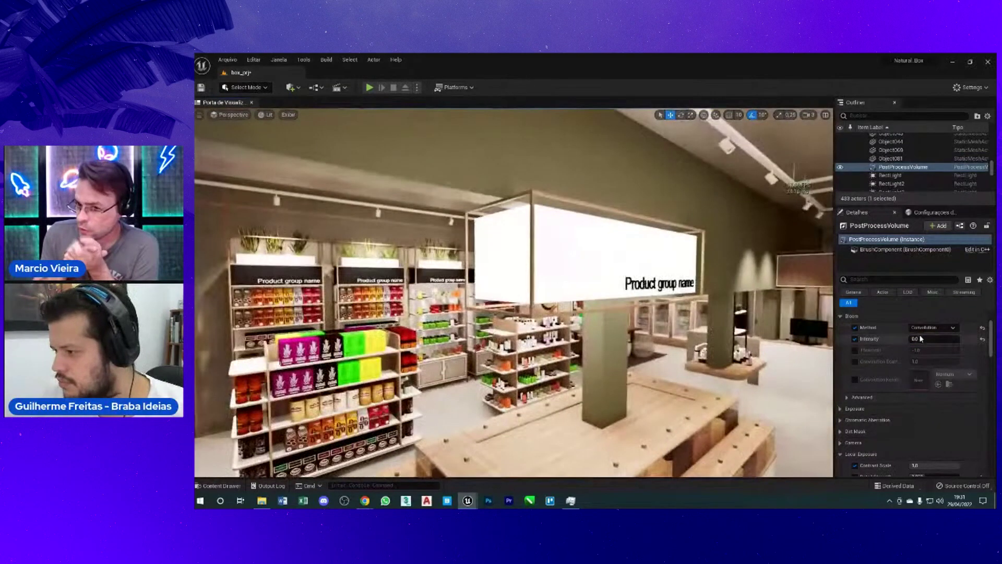
left_click(934, 339)
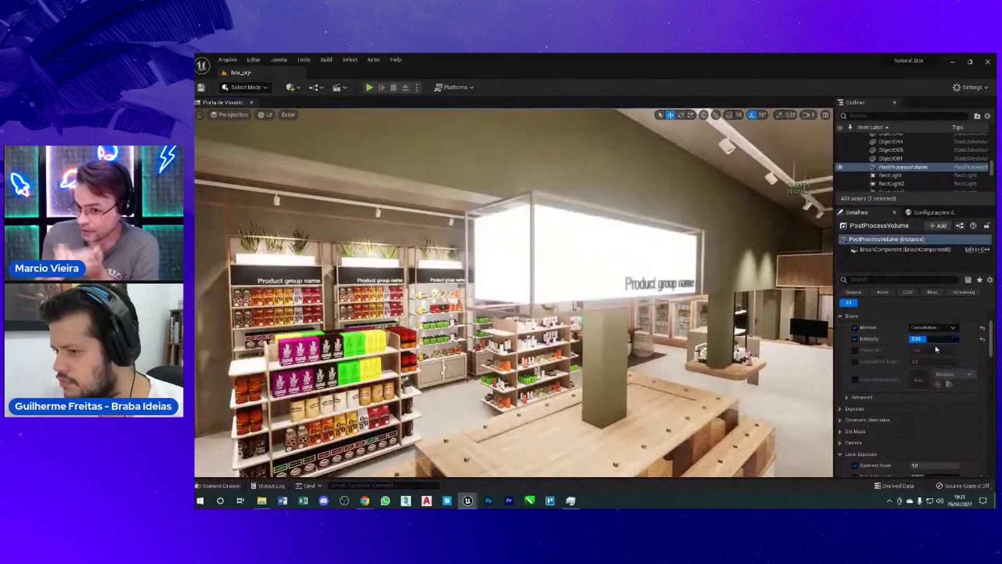
left_click_drag(937, 349, 943, 354)
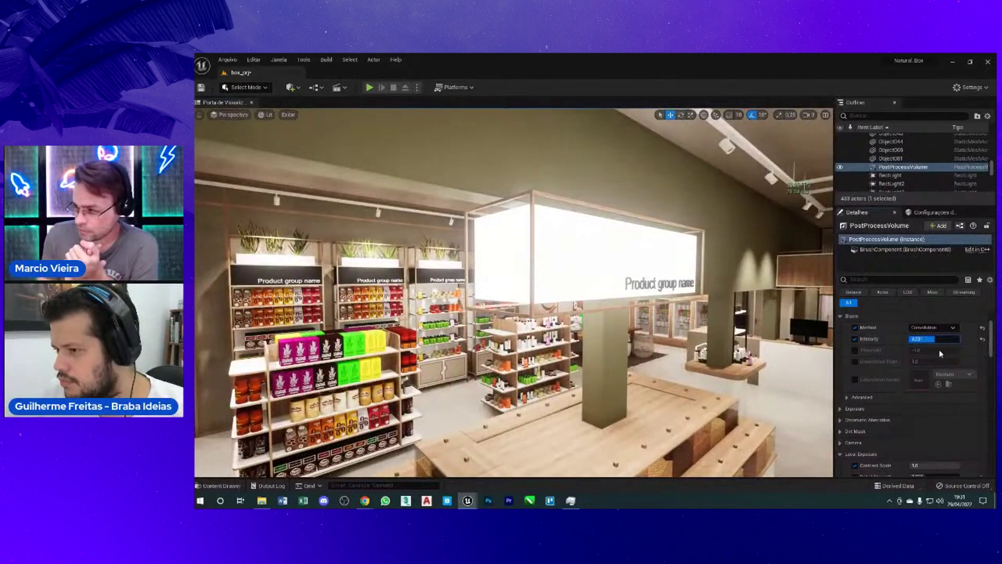
Step: Compare Standard and Convolution again, settling on Standard with bloom intensity about 1.636
left_click(934, 327)
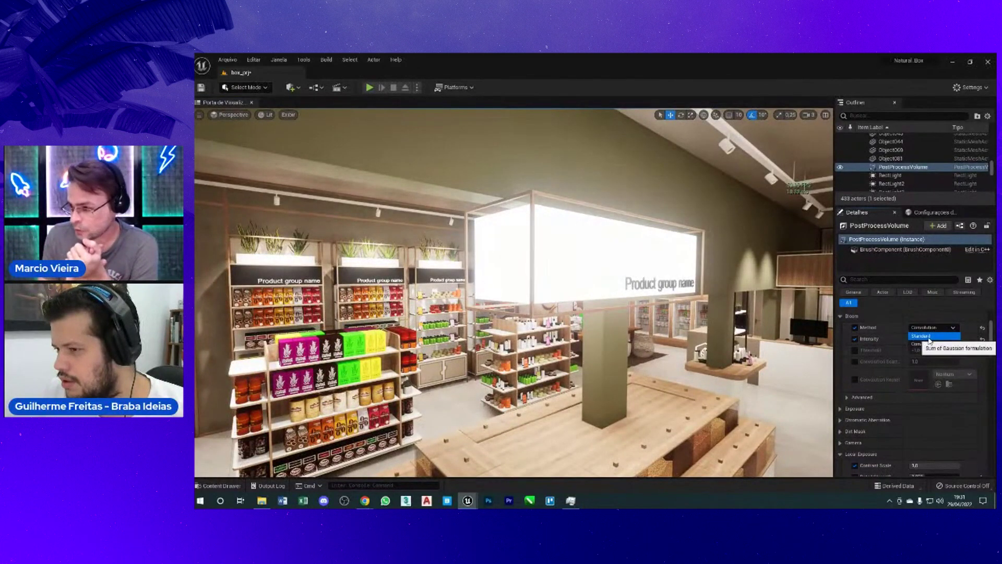
left_click(929, 335)
left_click(932, 327)
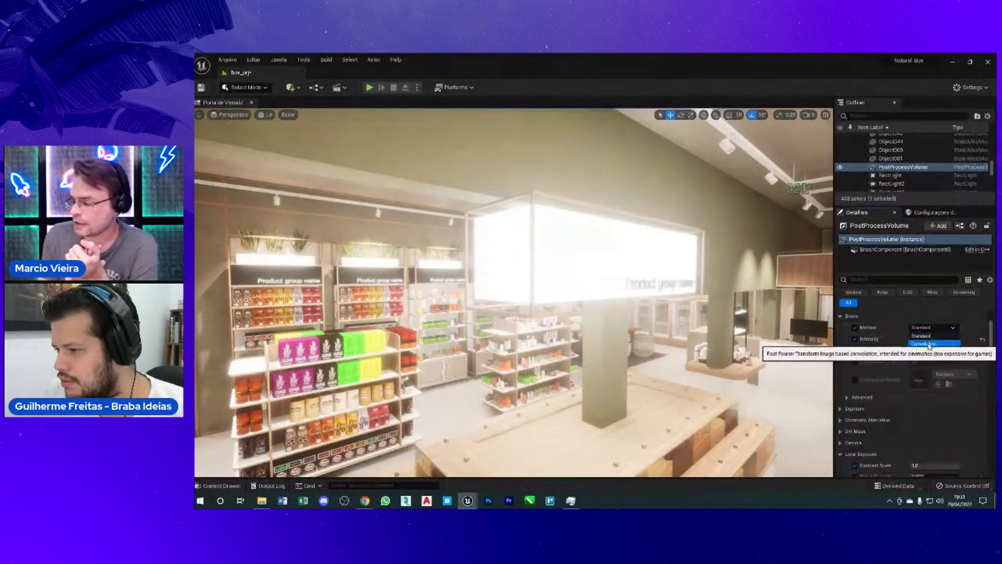
left_click(930, 344)
mouse_move(434, 309)
right_mouse_down()
mouse_move(723, 285)
mouse_move(574, 292)
right_mouse_up()
left_click(933, 328)
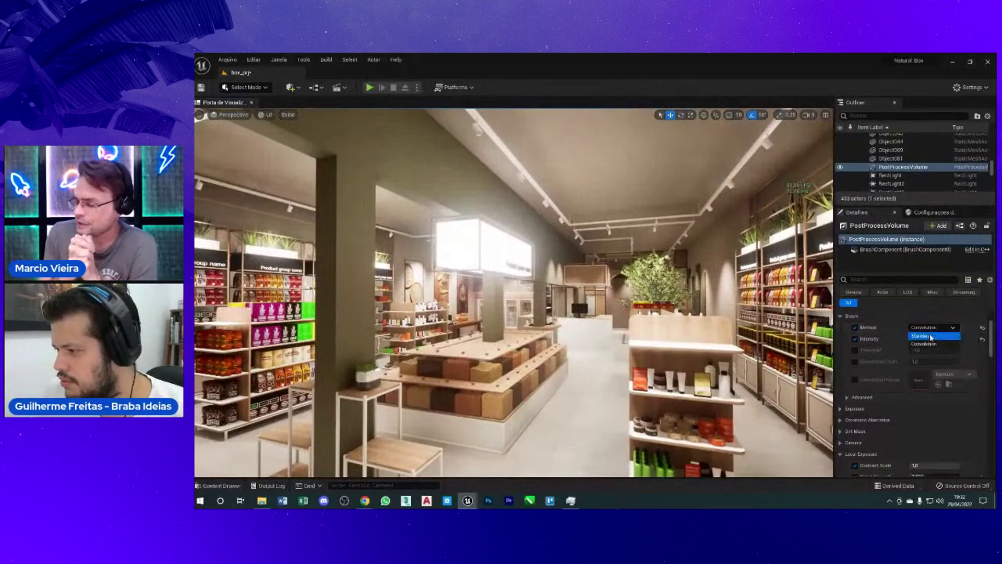
left_click(929, 336)
left_click(915, 339)
type("0.32")
key("Return")
left_click_drag(915, 339, 916, 344)
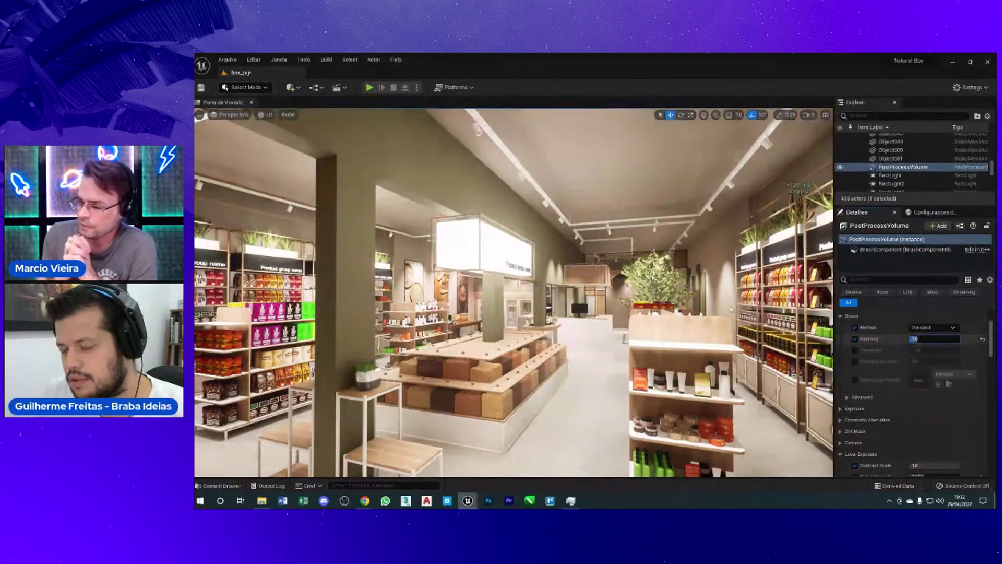
key("f")
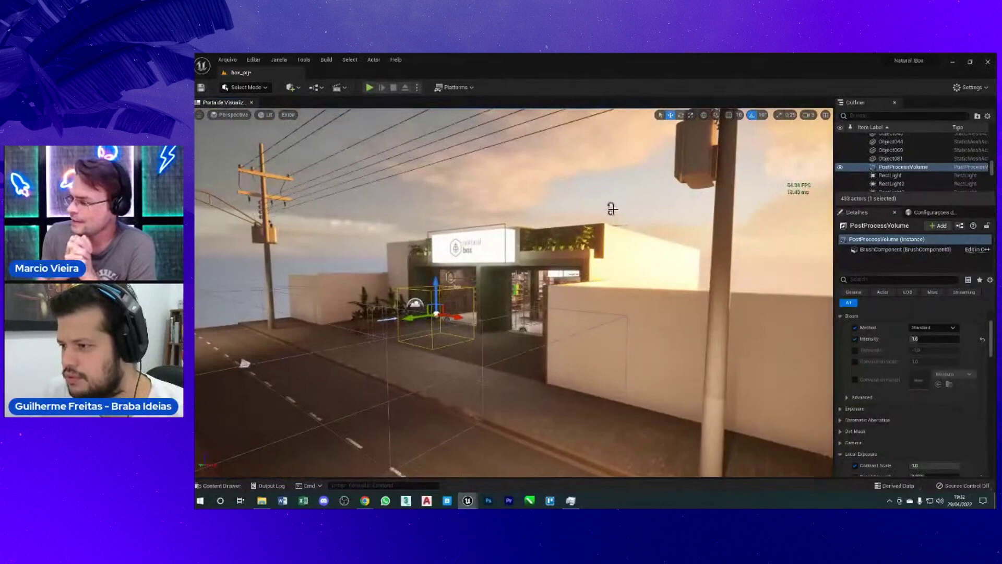
Step: Delete the volumetric cloud from the scene and turn the view toward the sun
left_click(416, 303)
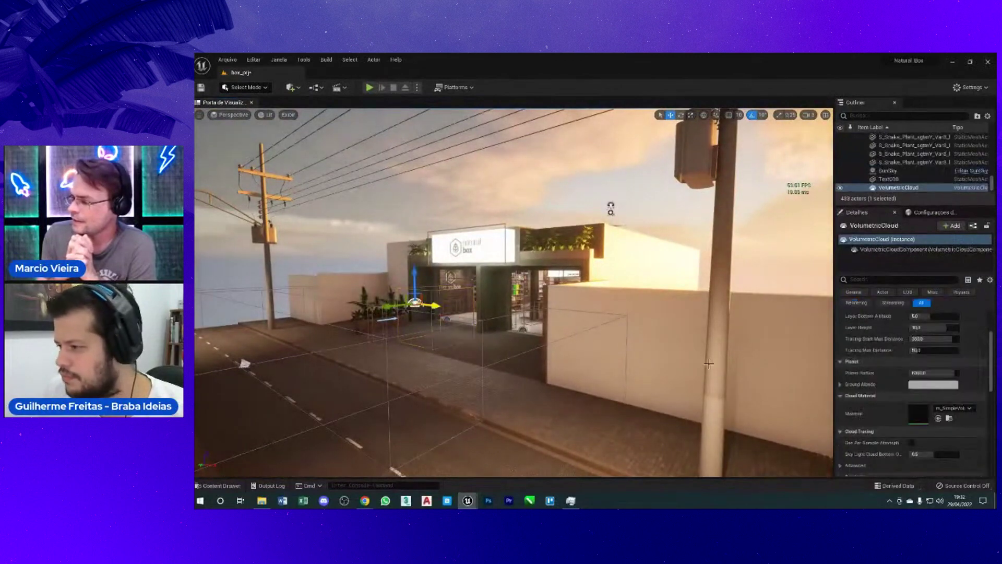
key("Delete")
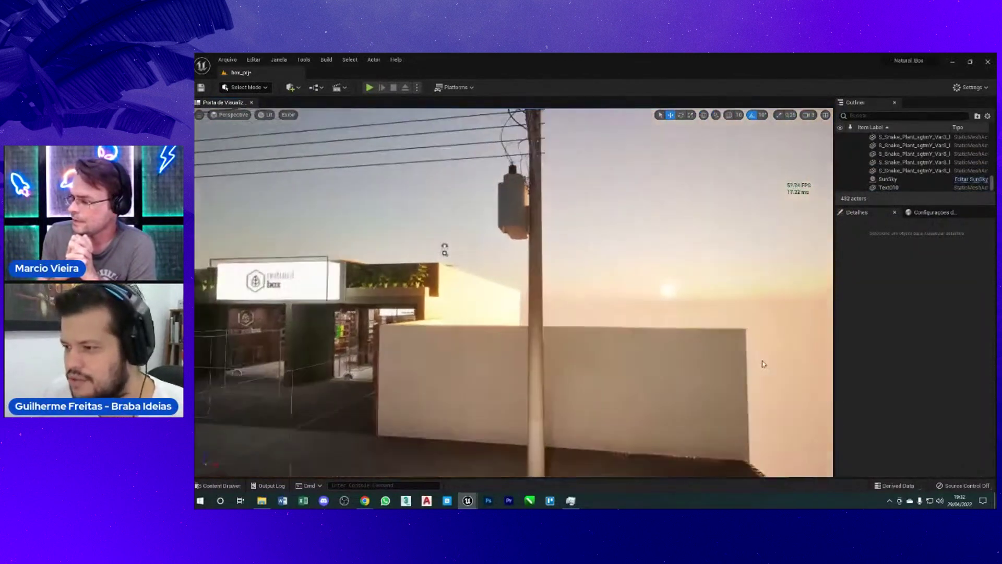
mouse_move(763, 364)
right_mouse_down()
mouse_move(595, 383)
mouse_move(258, 316)
right_mouse_up()
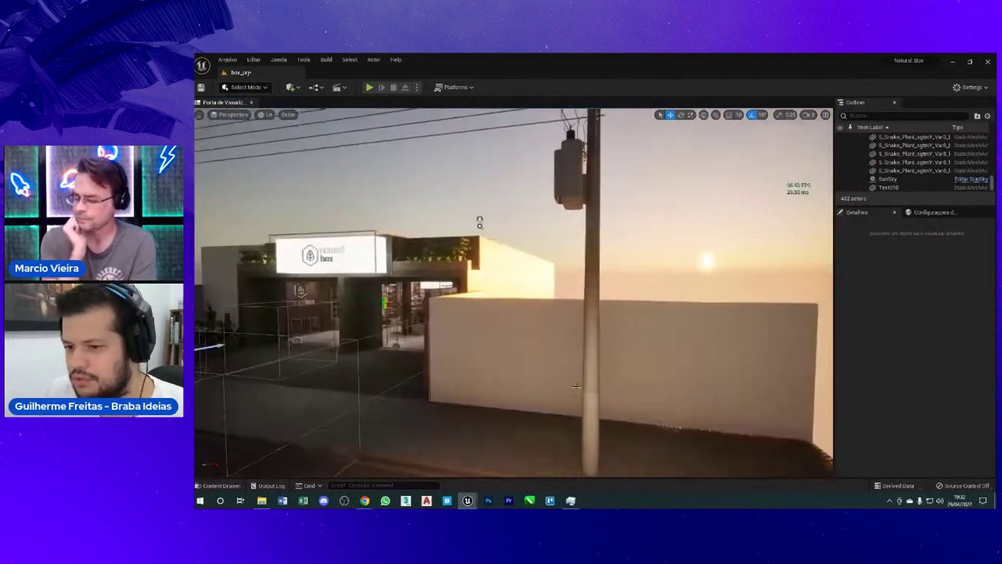
Step: Set the volume's bloom intensity to 0, then 0.054, then 1.654, and view the storefront
left_click(261, 307)
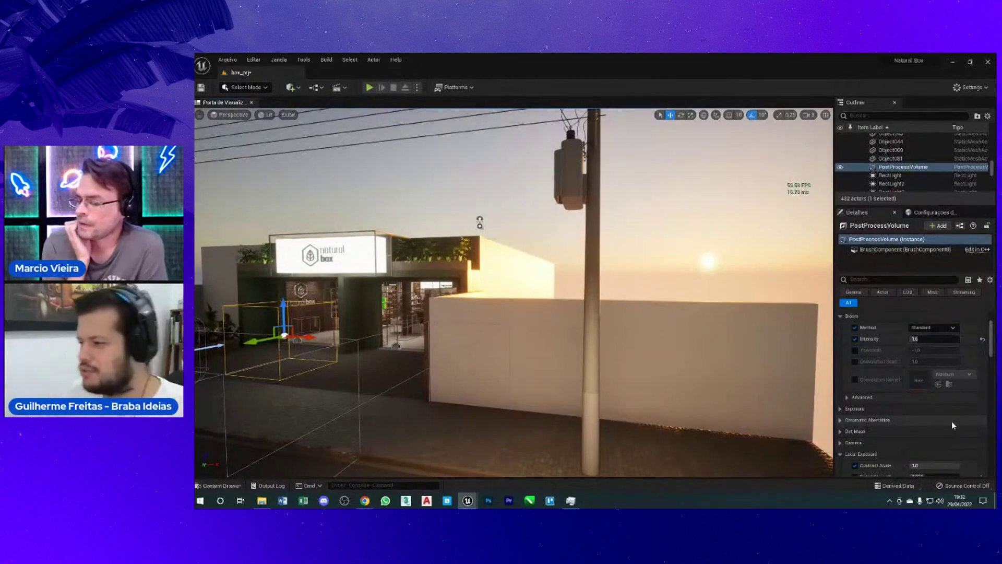
type("0")
key("Return")
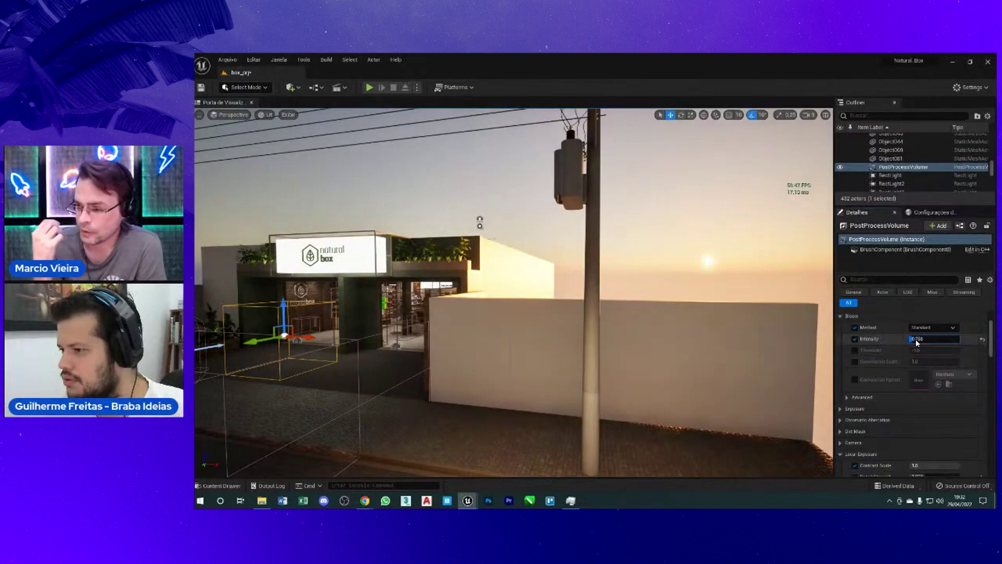
left_click_drag(914, 342, 919, 340)
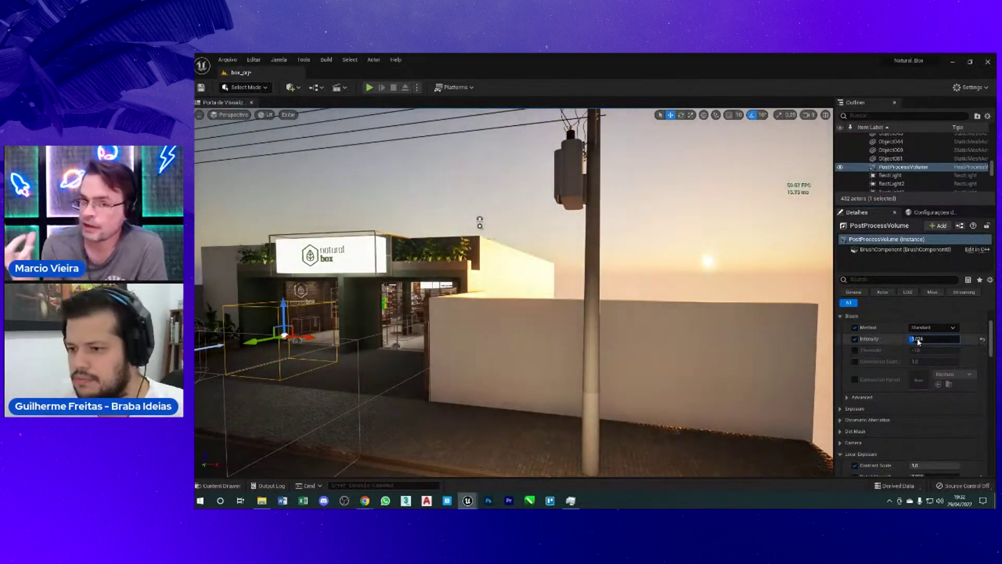
type("0.054")
key("Return")
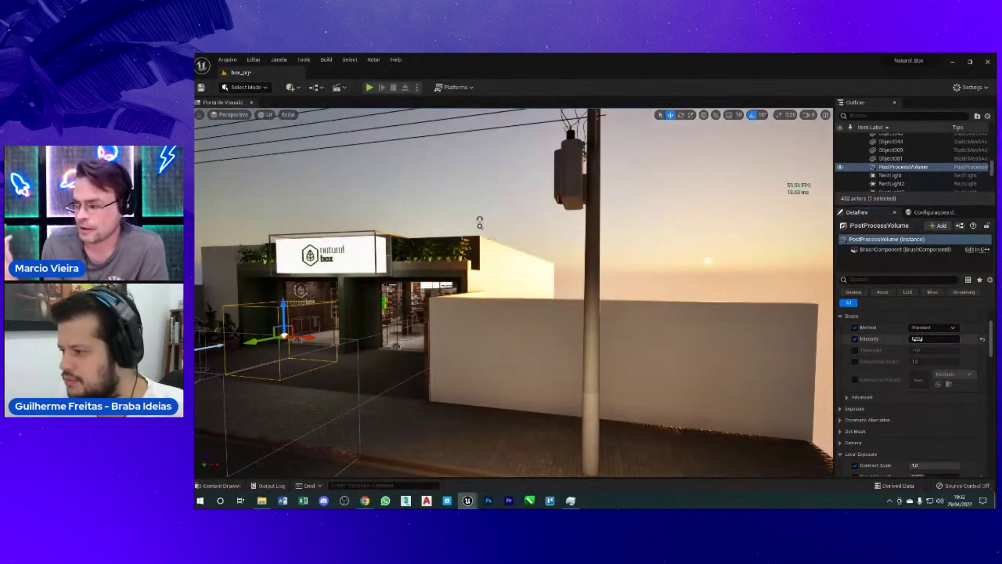
left_click_drag(917, 338, 934, 338)
mouse_move(600, 334)
right_mouse_down()
mouse_move(626, 333)
mouse_move(604, 343)
right_mouse_up()
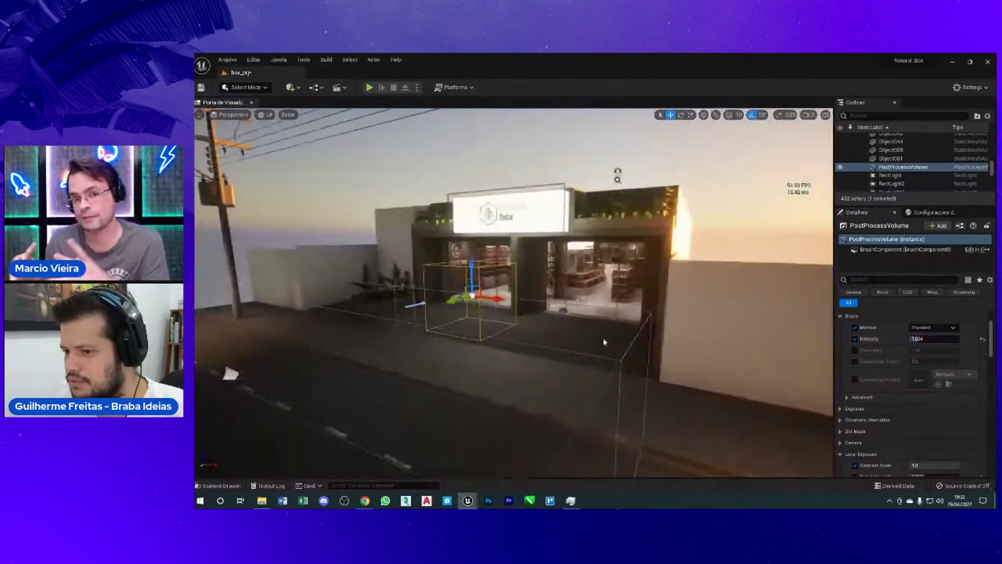
right_click_drag(604, 343, 579, 340)
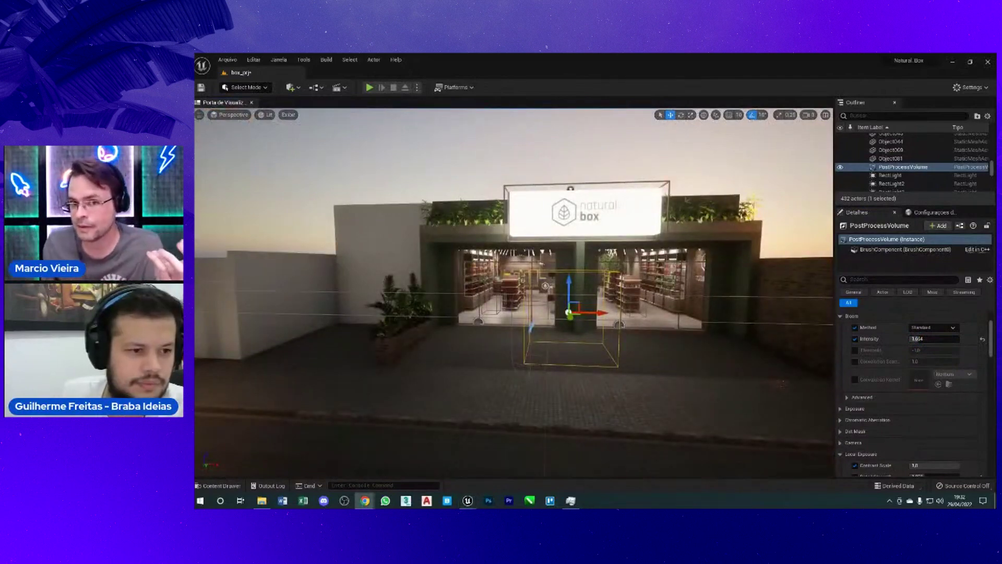
mouse_move(579, 300)
right_mouse_down()
mouse_move(602, 298)
mouse_move(583, 295)
mouse_move(610, 311)
right_mouse_up()
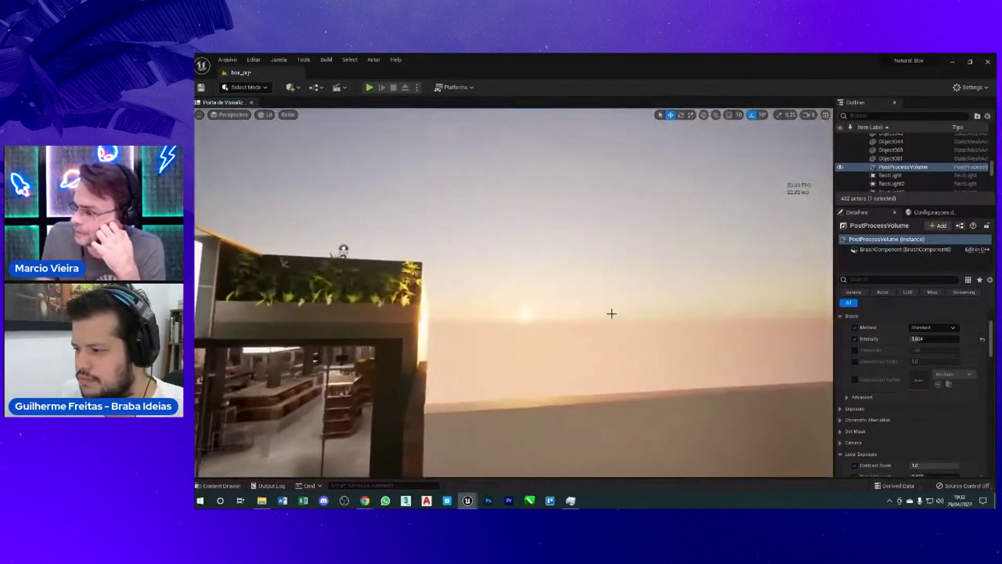
Step: Switch bloom to Convolution and lower its intensity to about 2
left_click(929, 328)
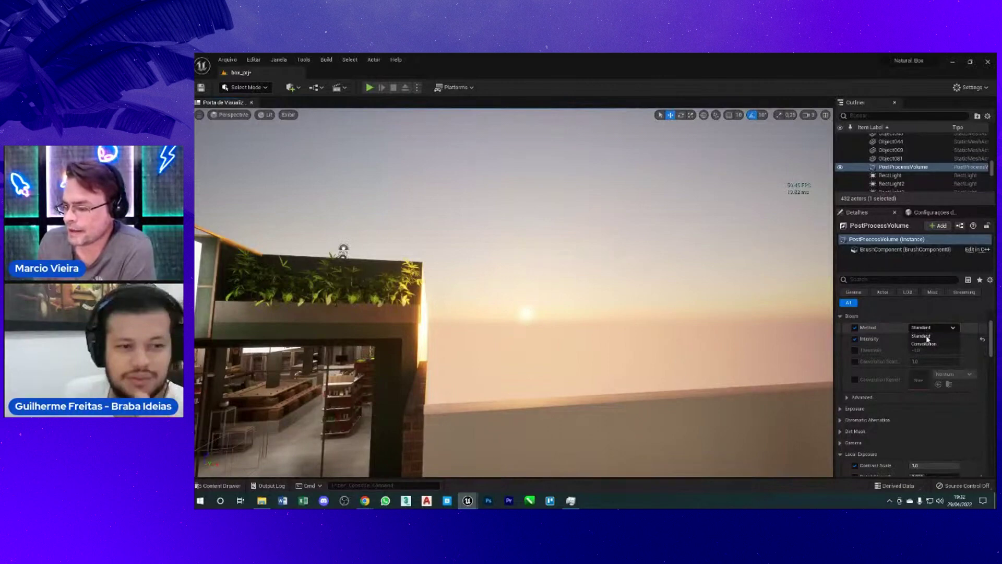
left_click(924, 343)
mouse_move(621, 330)
left_mouse_down()
mouse_move(591, 339)
mouse_move(591, 313)
left_mouse_up()
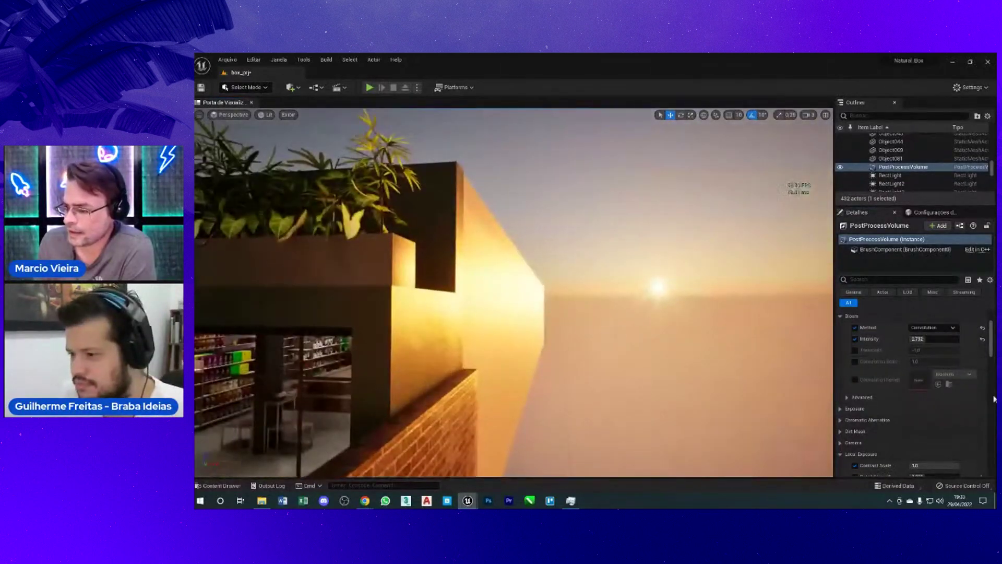
mouse_move(934, 339)
left_mouse_down()
mouse_move(904, 344)
mouse_move(928, 345)
left_mouse_up()
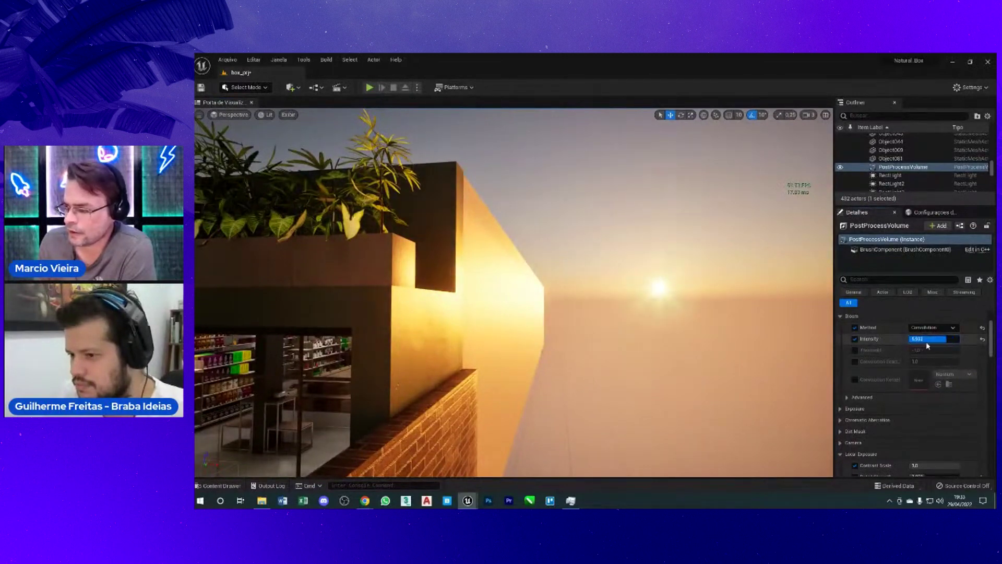
left_click_drag(928, 346, 926, 345)
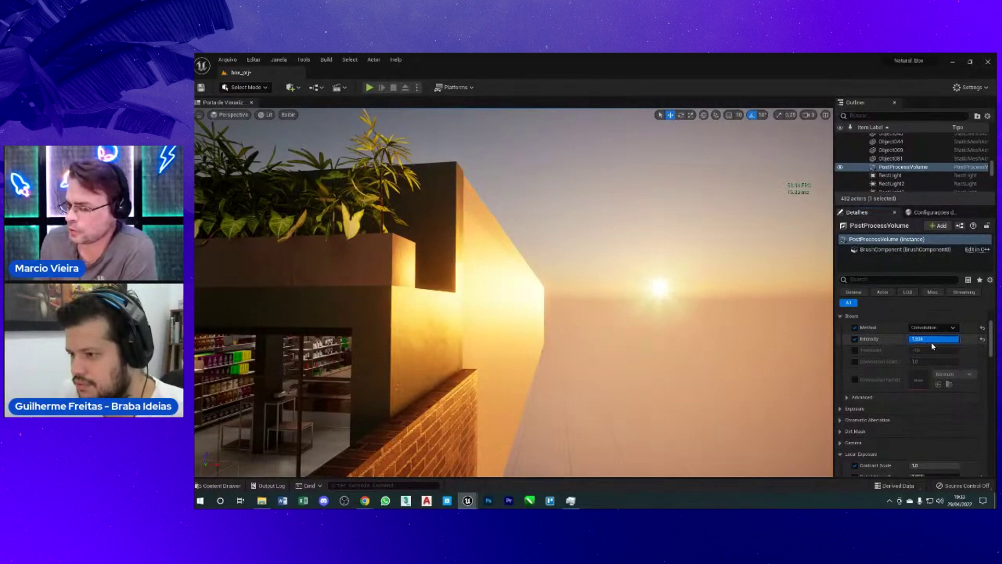
left_click_drag(931, 343, 901, 345)
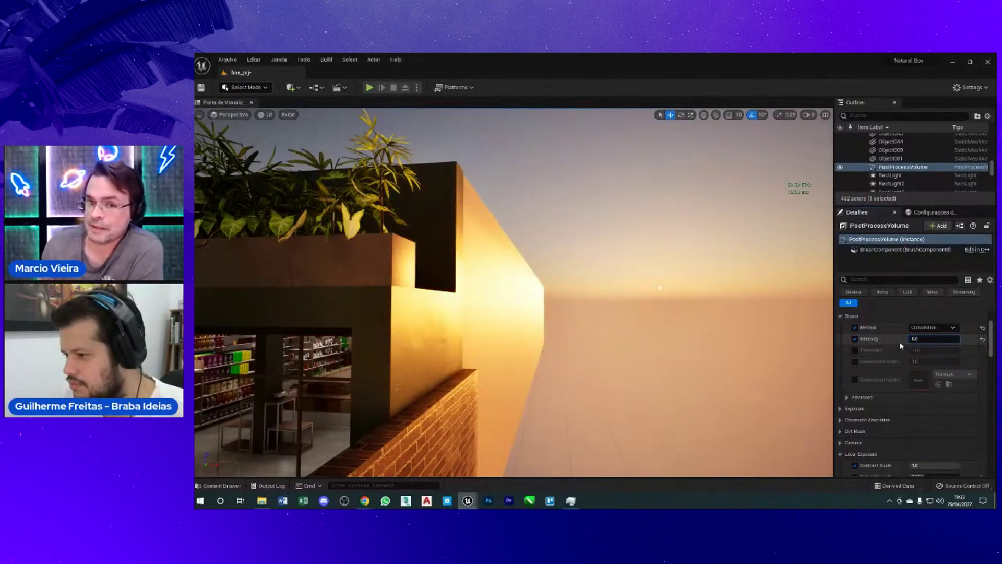
Step: Briefly compare Standard, revert to Convolution, adjust intensity, and fly into the store interior
left_click(953, 328)
left_click(935, 337)
left_click(938, 338)
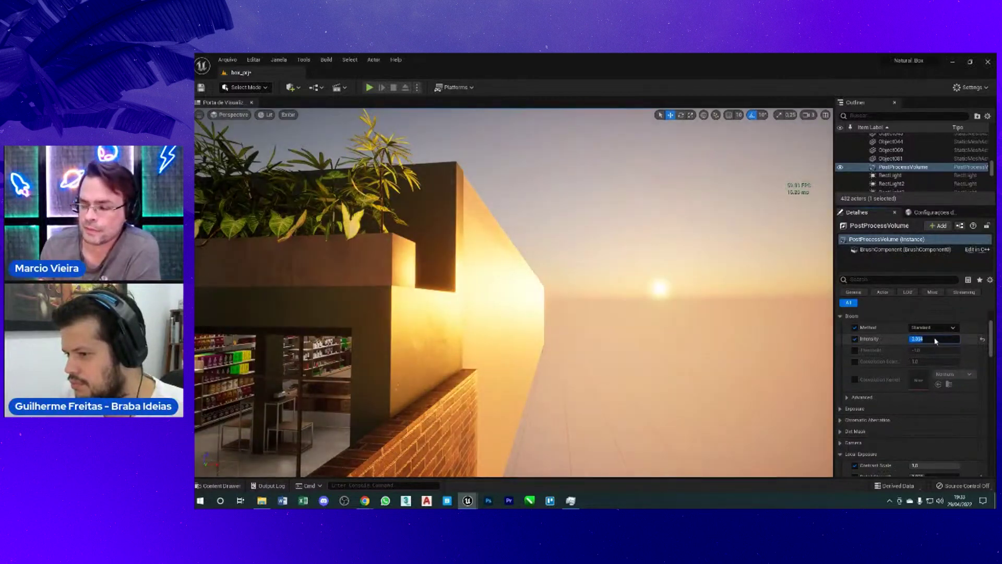
key("ctrl+z")
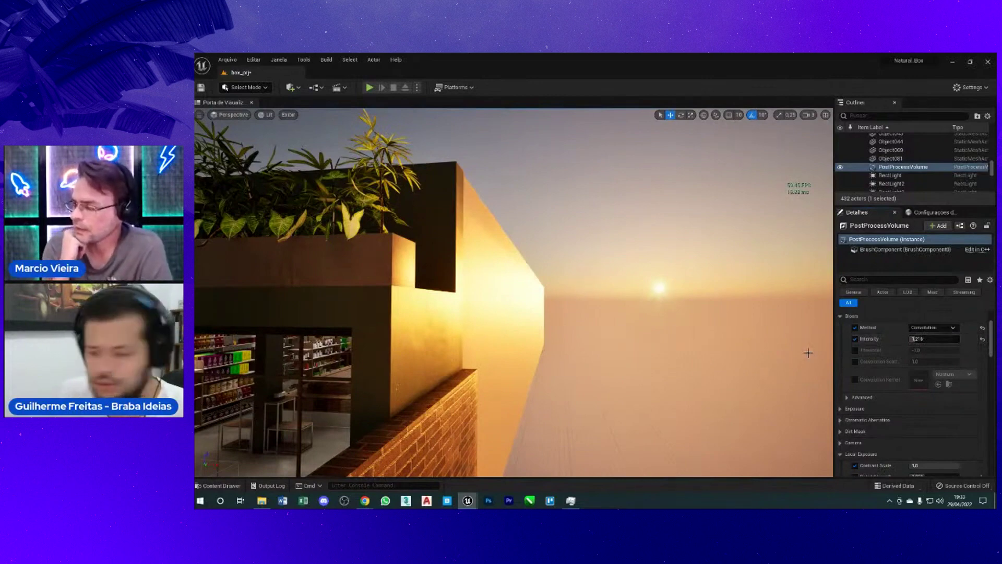
mouse_move(925, 340)
left_mouse_down()
mouse_move(938, 340)
mouse_move(921, 341)
left_mouse_up()
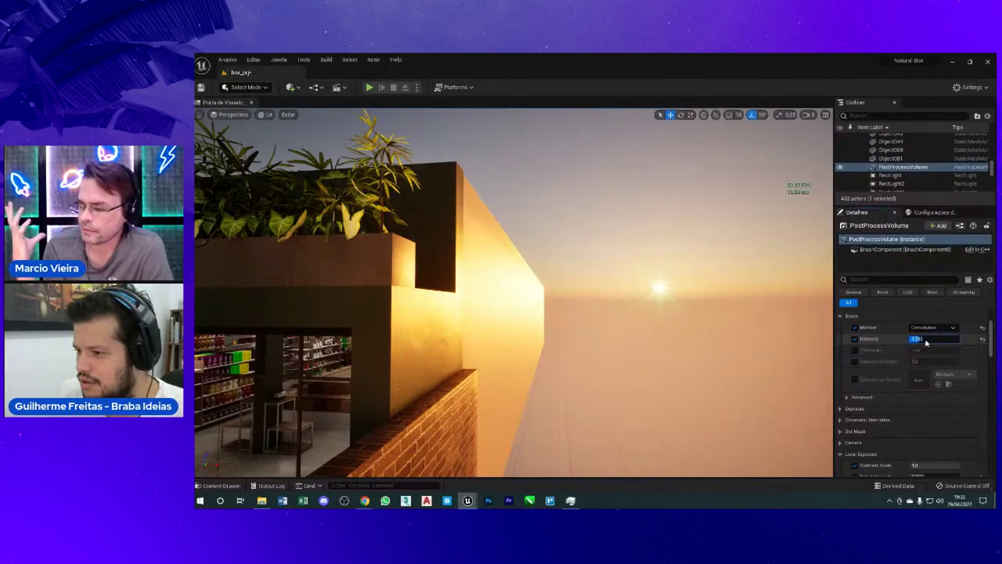
left_click(921, 341)
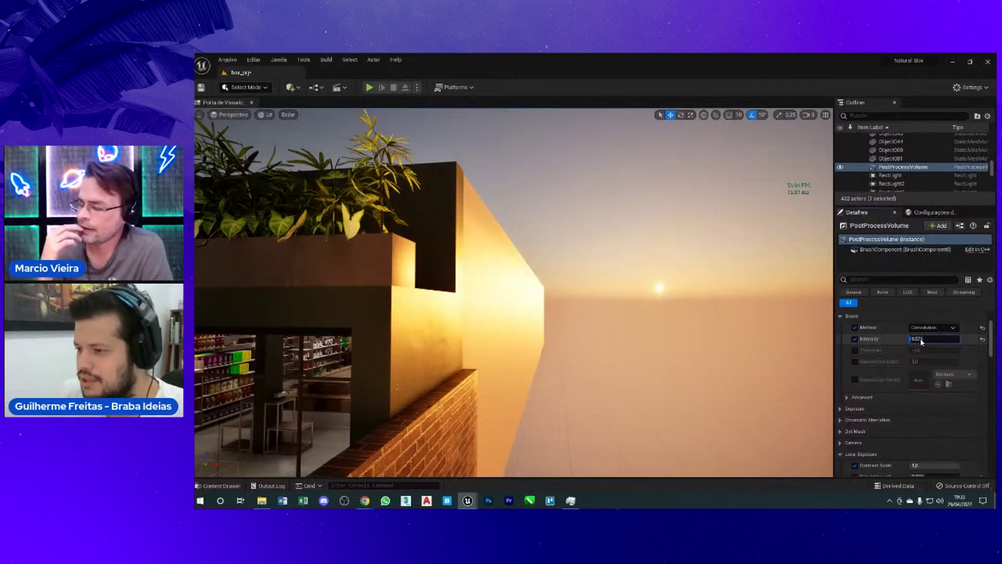
left_click_drag(597, 270, 556, 282)
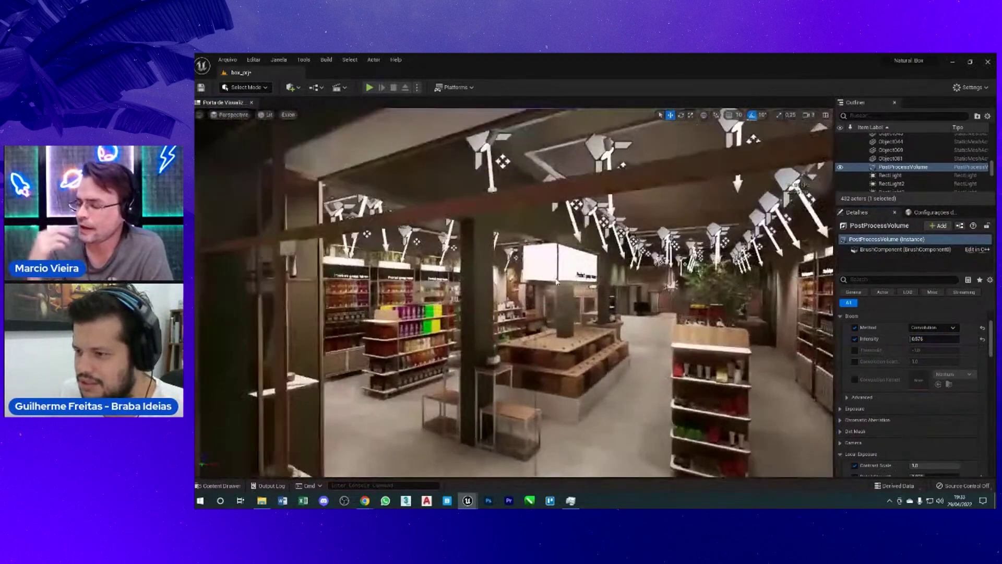
mouse_move(557, 281)
right_mouse_down()
mouse_move(676, 284)
mouse_move(646, 214)
mouse_move(522, 229)
right_mouse_up()
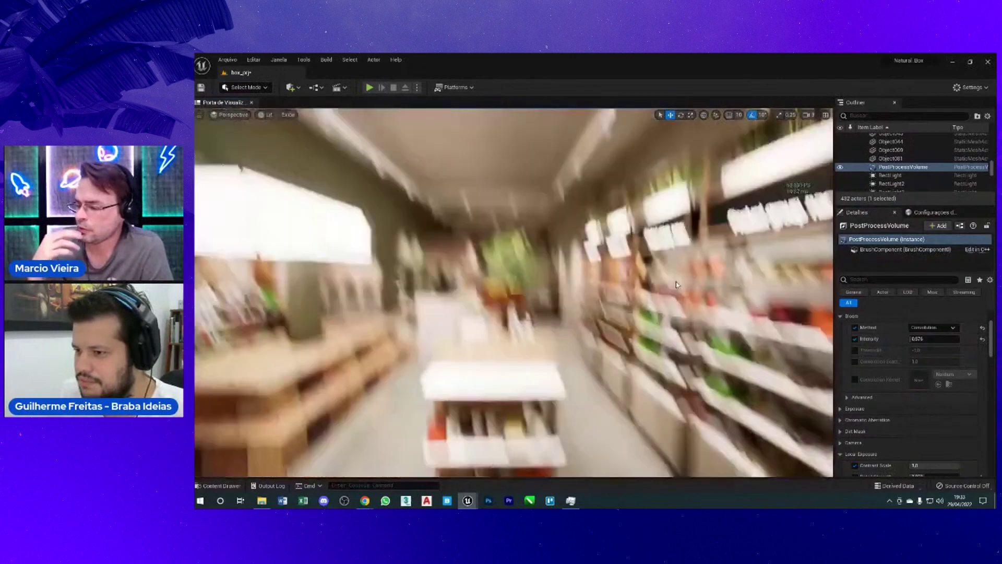
Step: Open a ceiling lamp's MI_5600K material and set its light intensity to 10
left_click(508, 240)
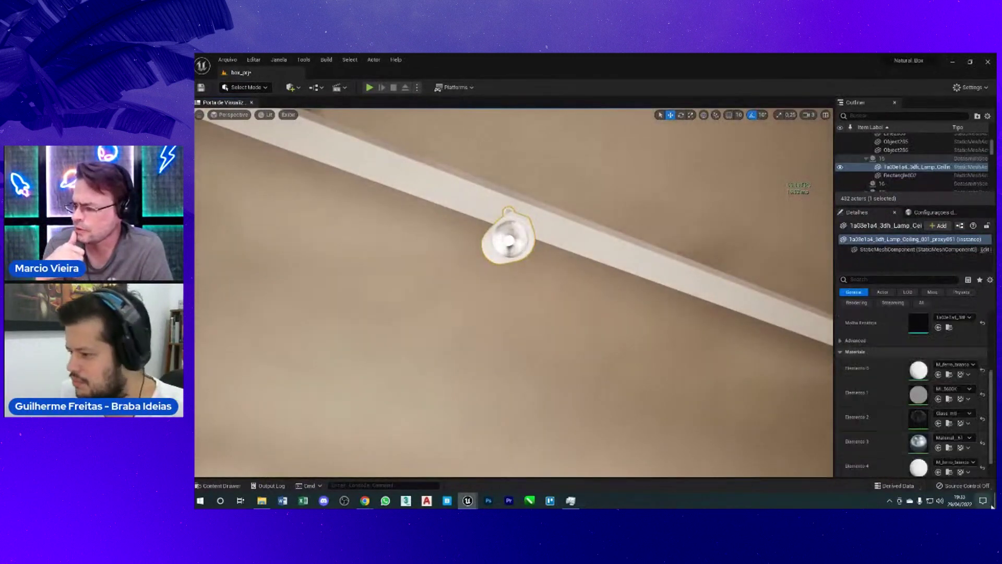
double_click(918, 394)
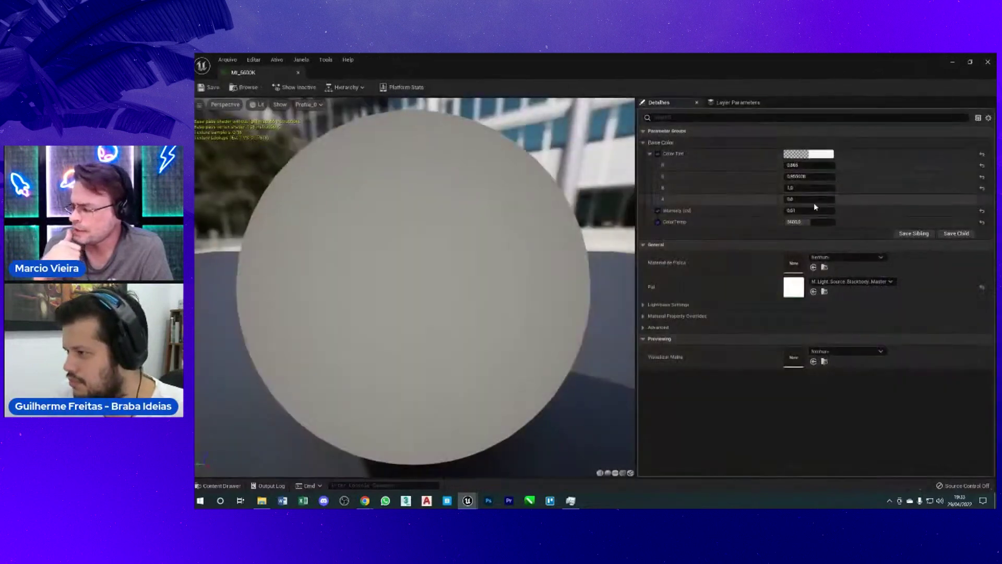
left_click(800, 211)
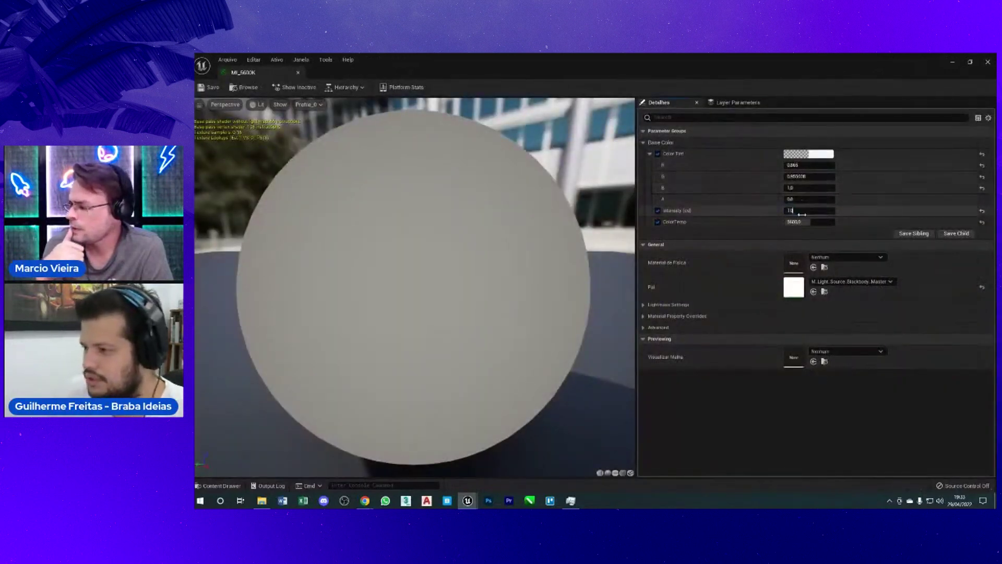
key("Return")
left_click(972, 63)
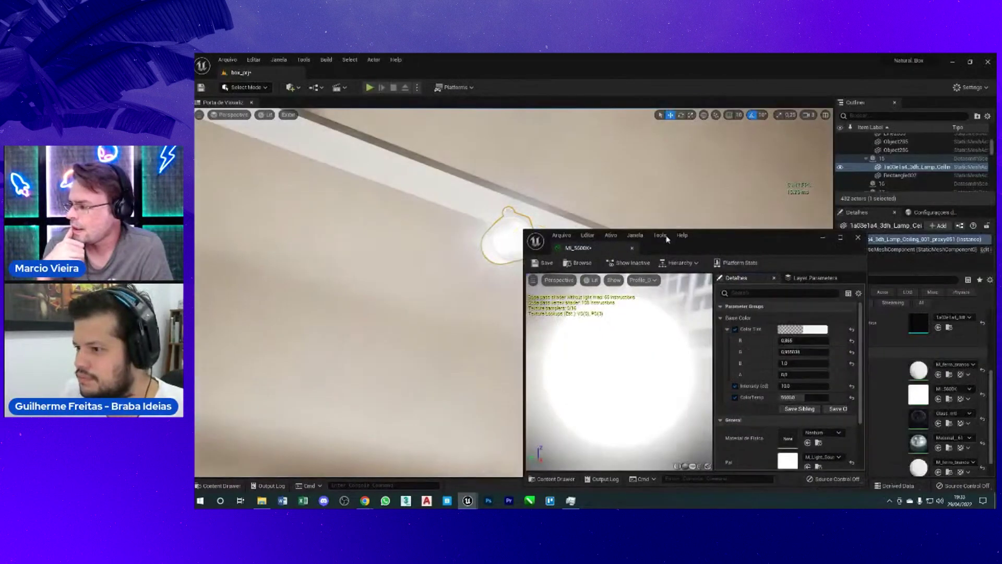
left_click_drag(704, 234, 373, 279)
left_click(886, 388)
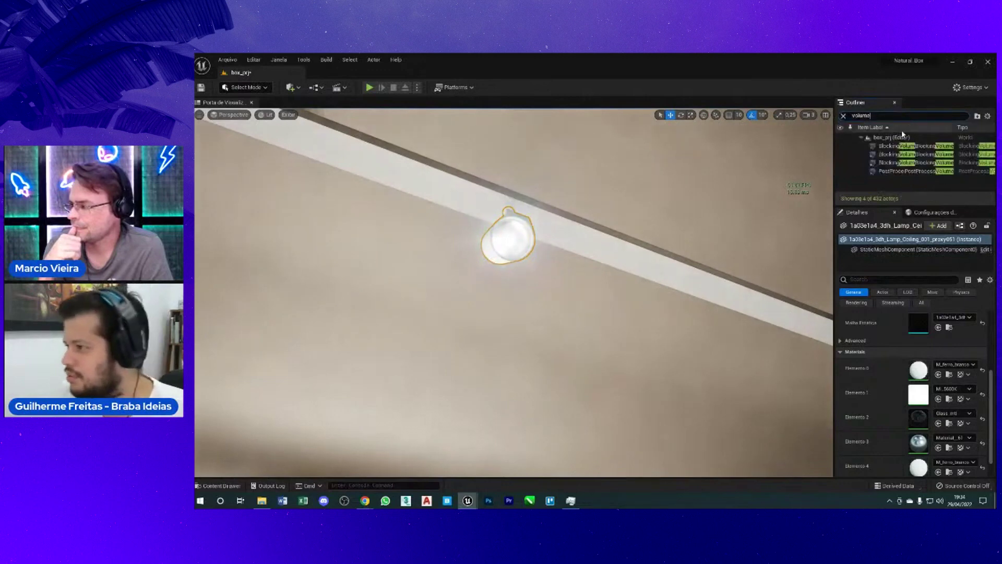
Step: Reselect the PostProcessVolume, set bloom intensity to 1, then raise it to about 3.9
left_click(897, 170)
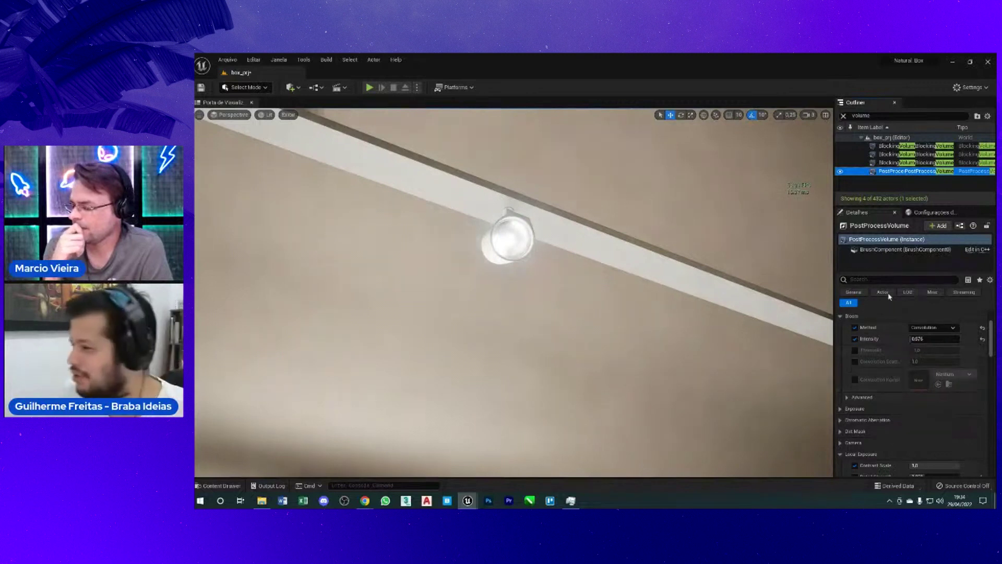
left_click(933, 339)
type("1")
key("Return")
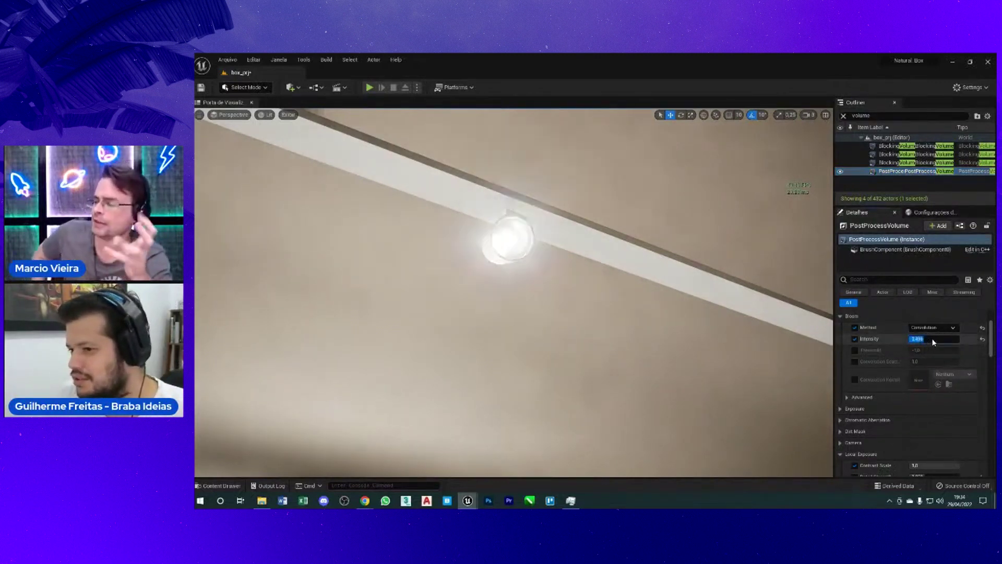
left_click_drag(934, 339, 924, 346)
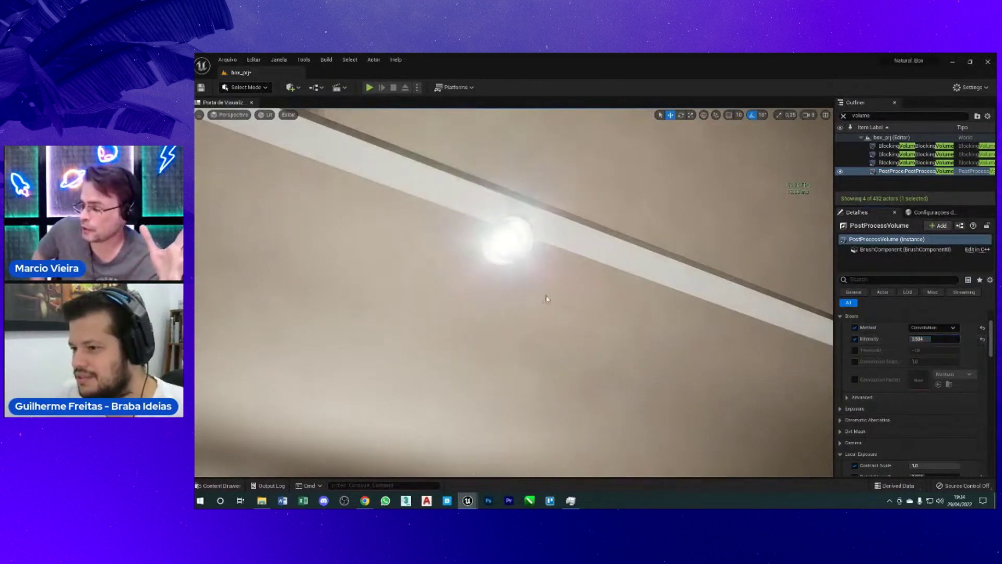
right_click_drag(554, 300, 554, 292)
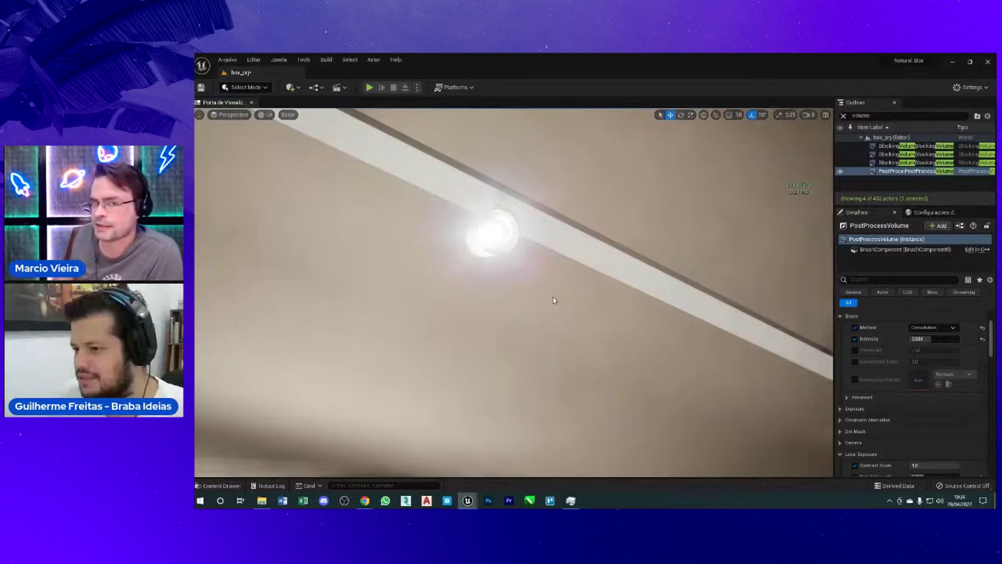
right_click_drag(554, 300, 554, 300)
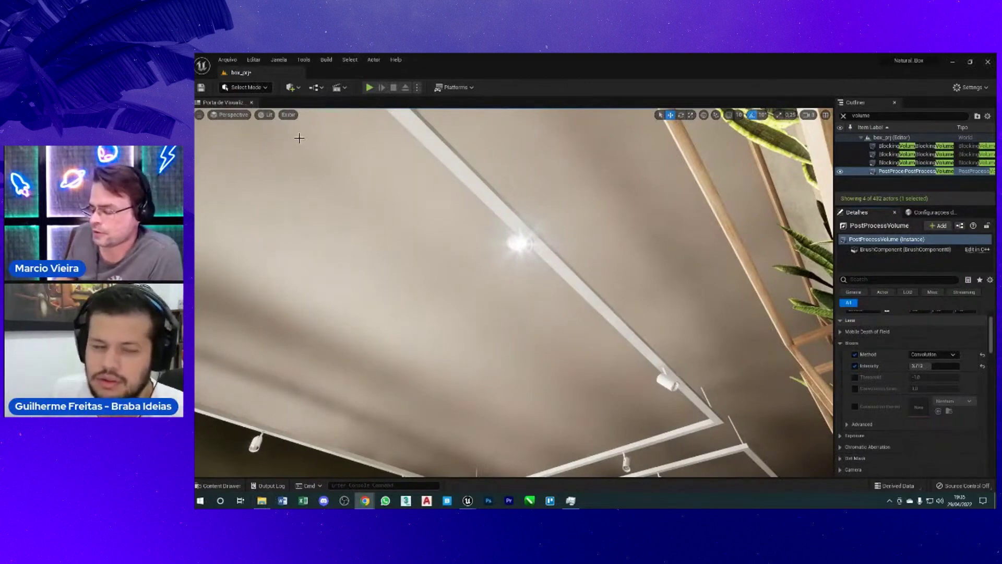
left_click(227, 59)
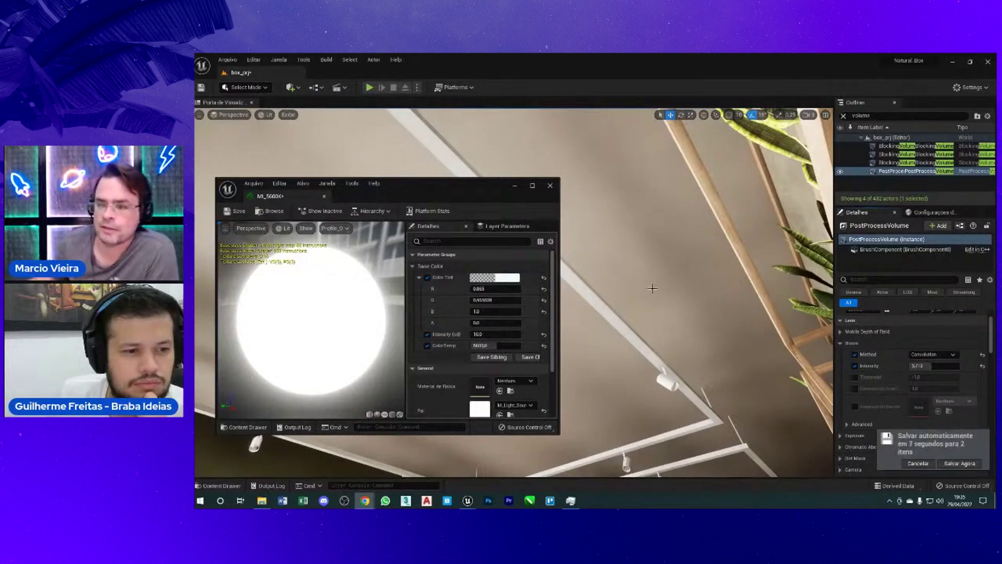
Step: Postpone the autosave and close the MI_5600K material editor window
left_click(918, 463)
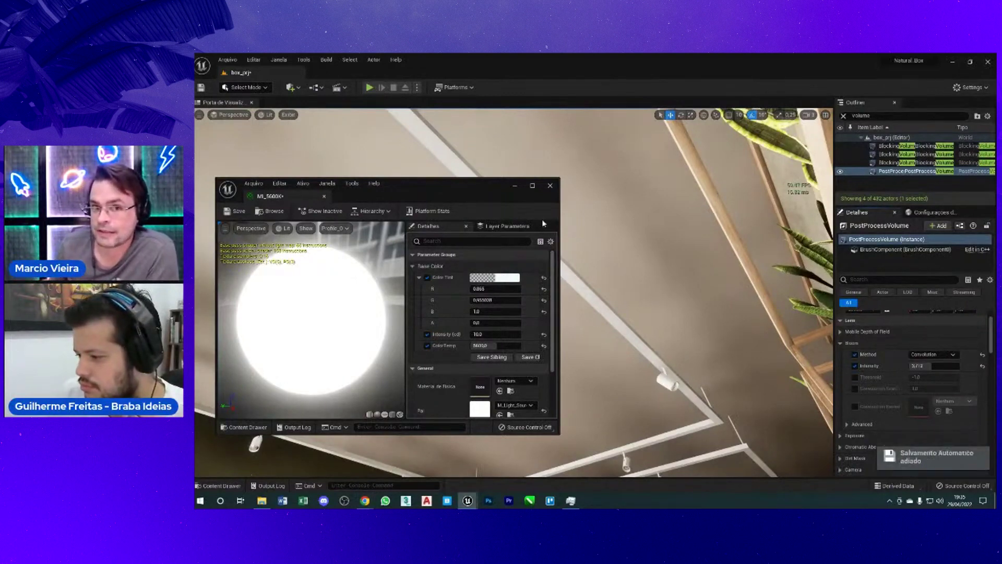
left_click(515, 185)
Step: Jump to the wide interior view, turn toward the left shelves, then clear the bloom glare
key("1")
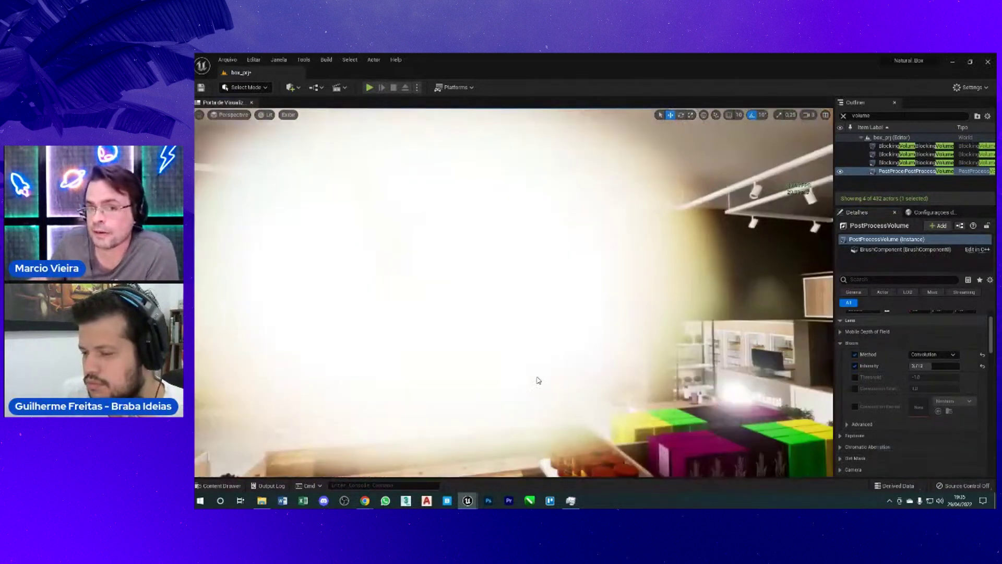
right_click_drag(556, 380, 581, 320)
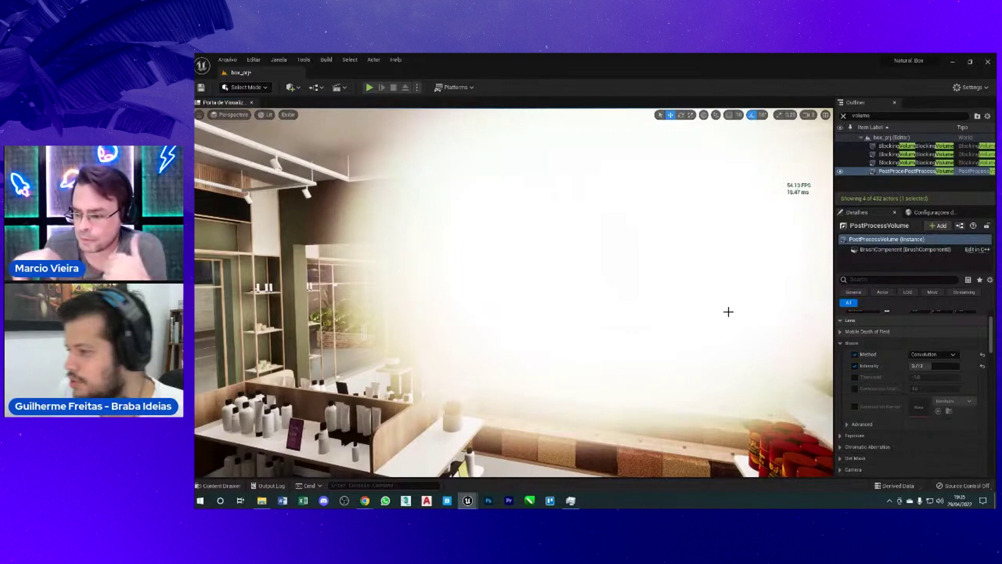
key("h")
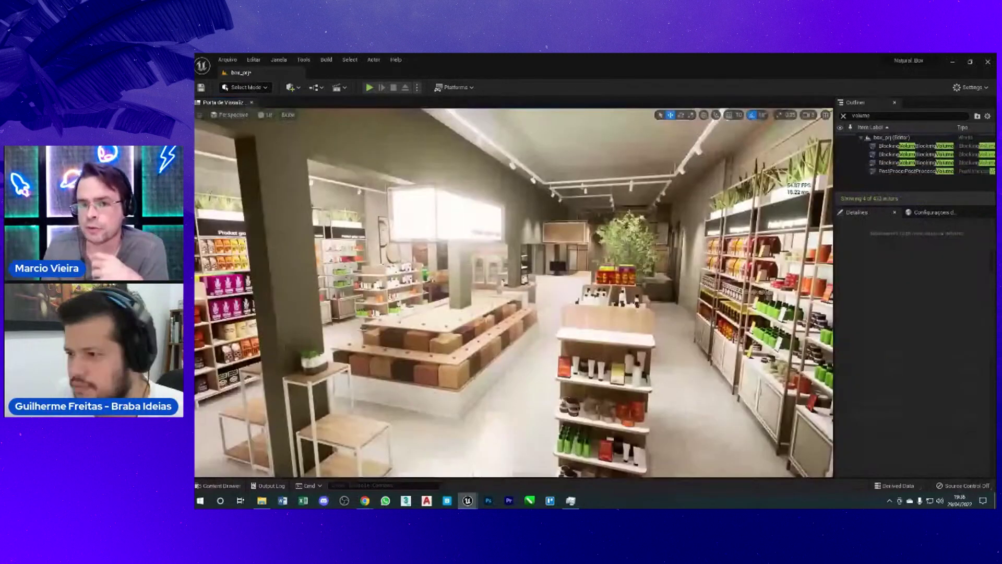